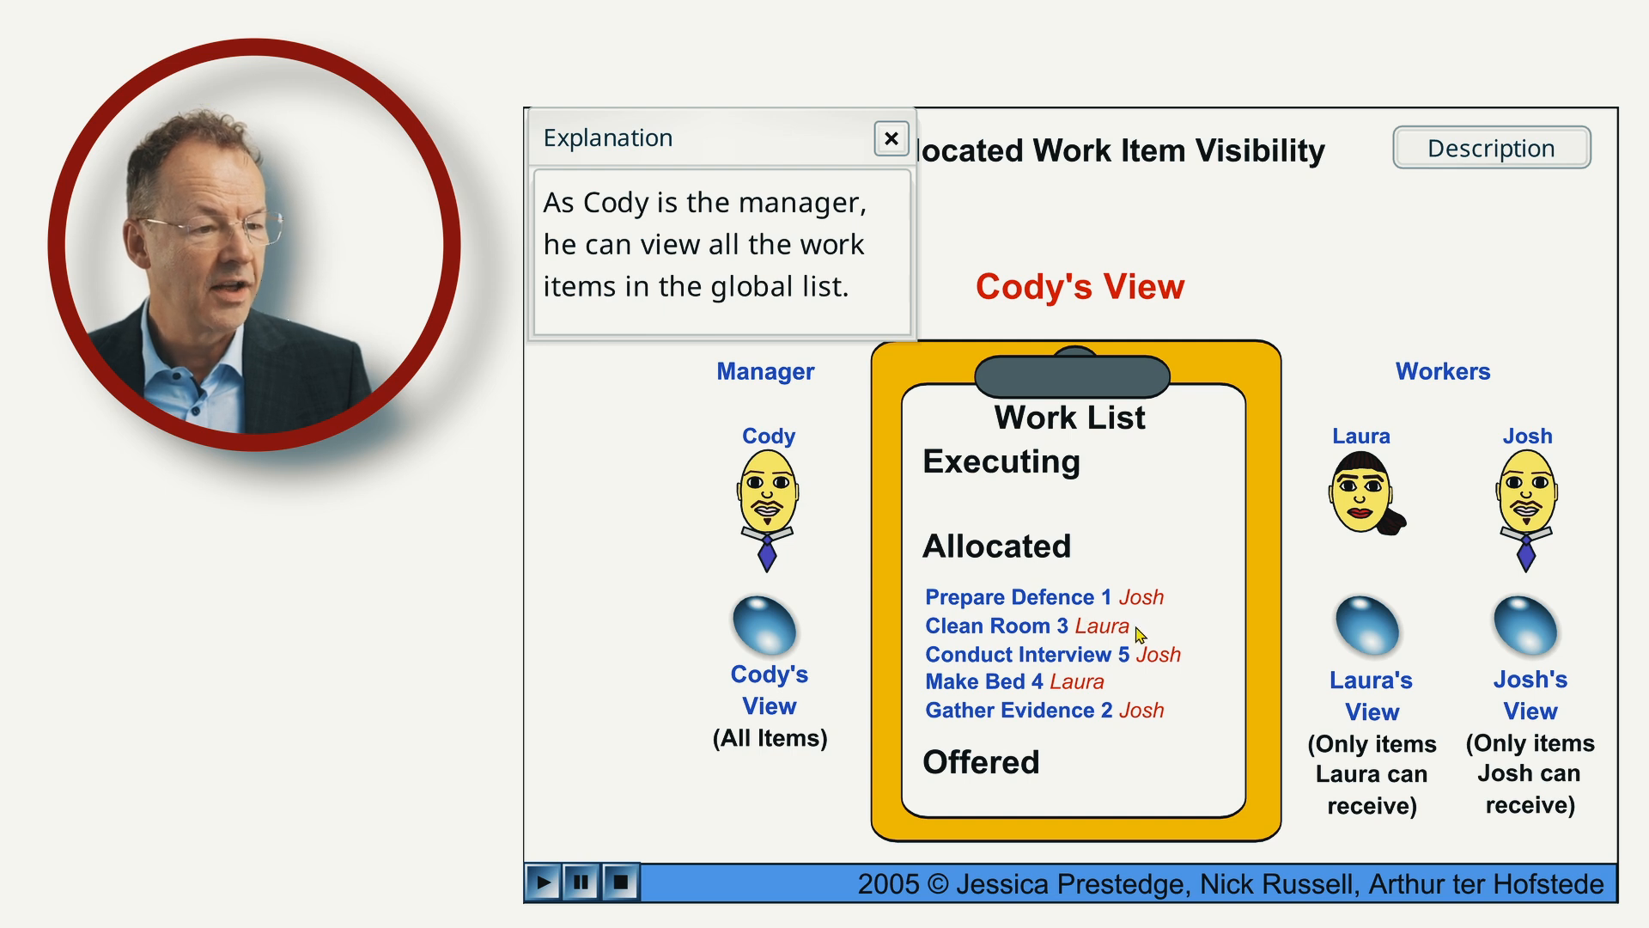
Dismiss the explanations and show the work list from each of the two workers' views in the allocated work item animation.
{"action": "left_click", "coordinate": [891, 137]}
{"action": "left_click", "coordinate": [1362, 646]}
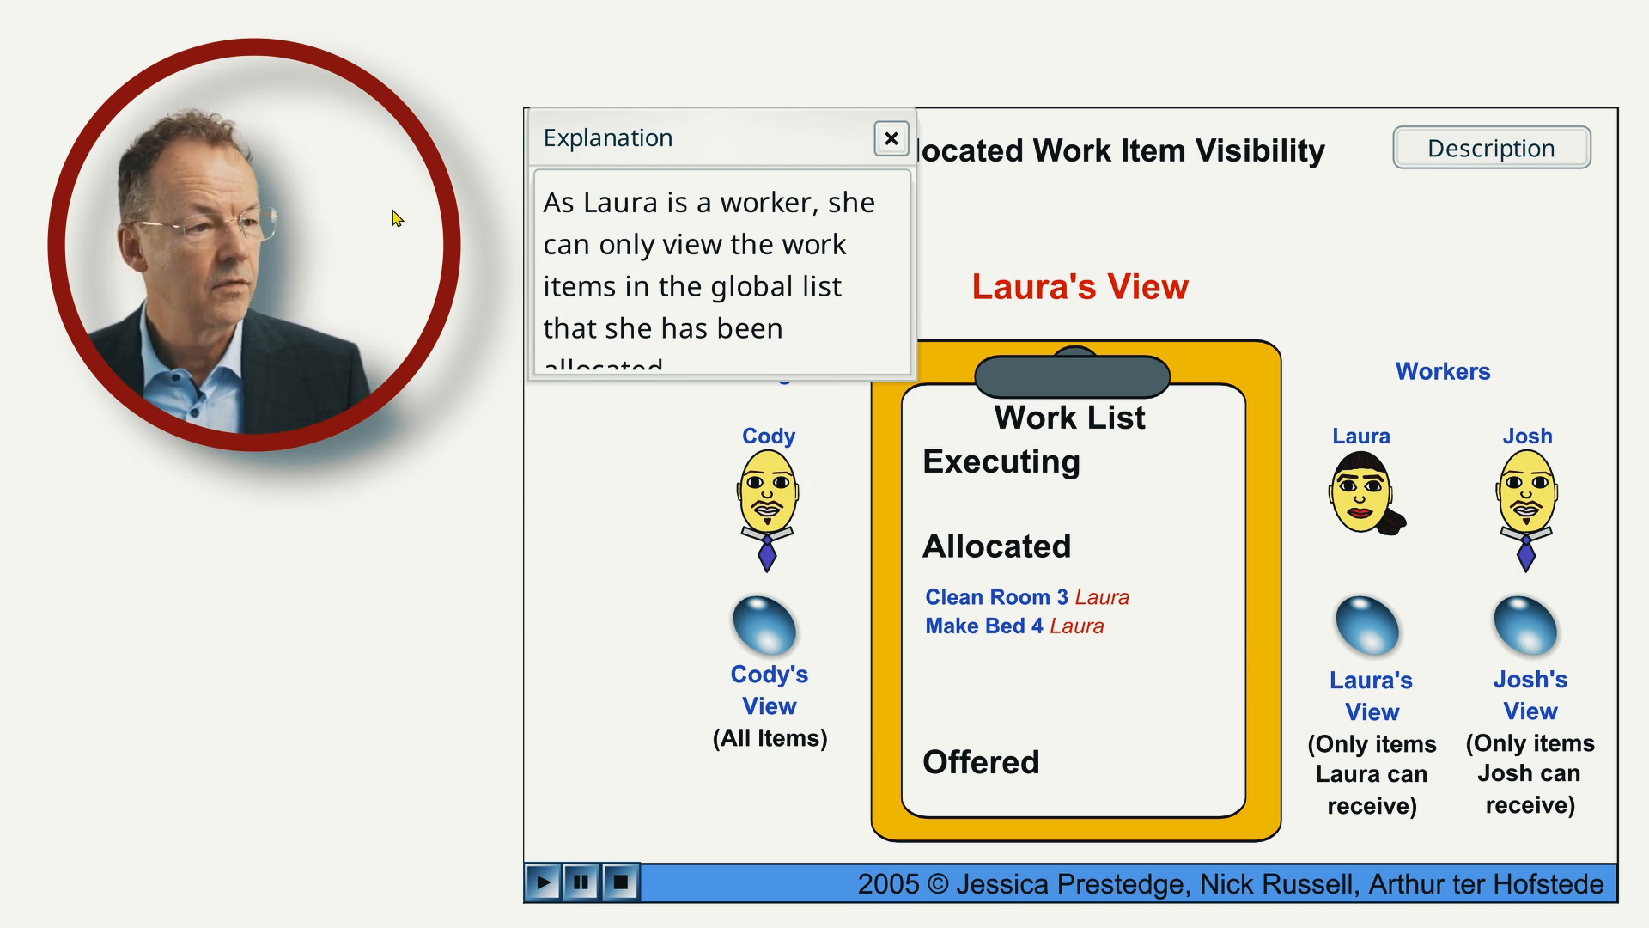
{"action": "left_click", "coordinate": [892, 138]}
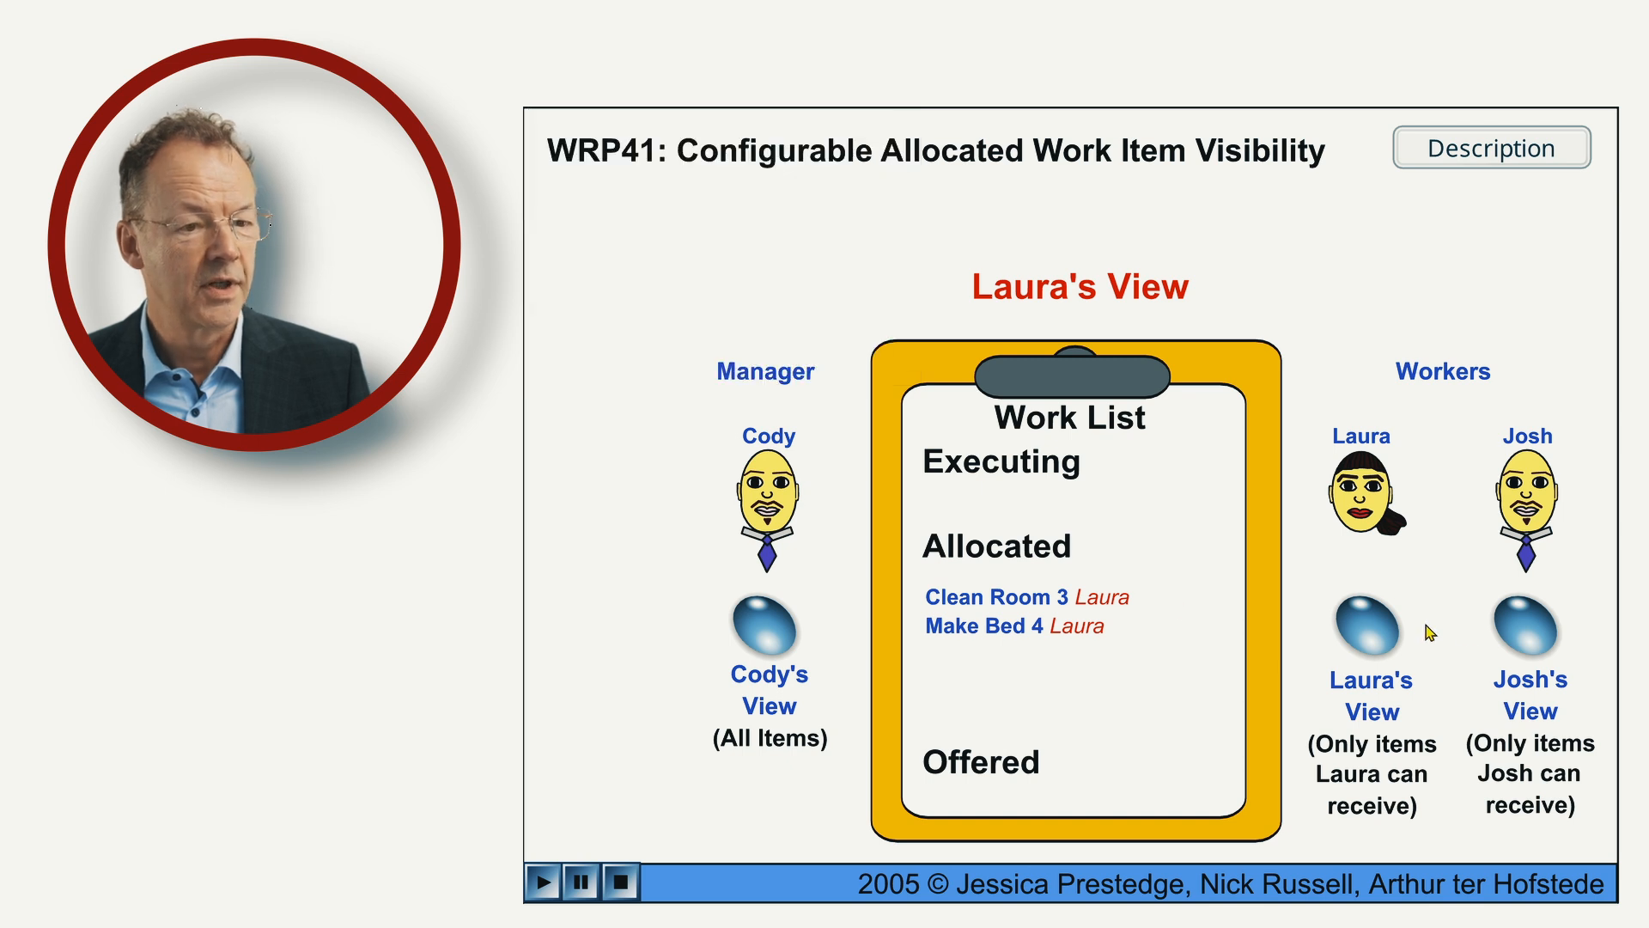
{"action": "left_click", "coordinate": [1526, 644]}
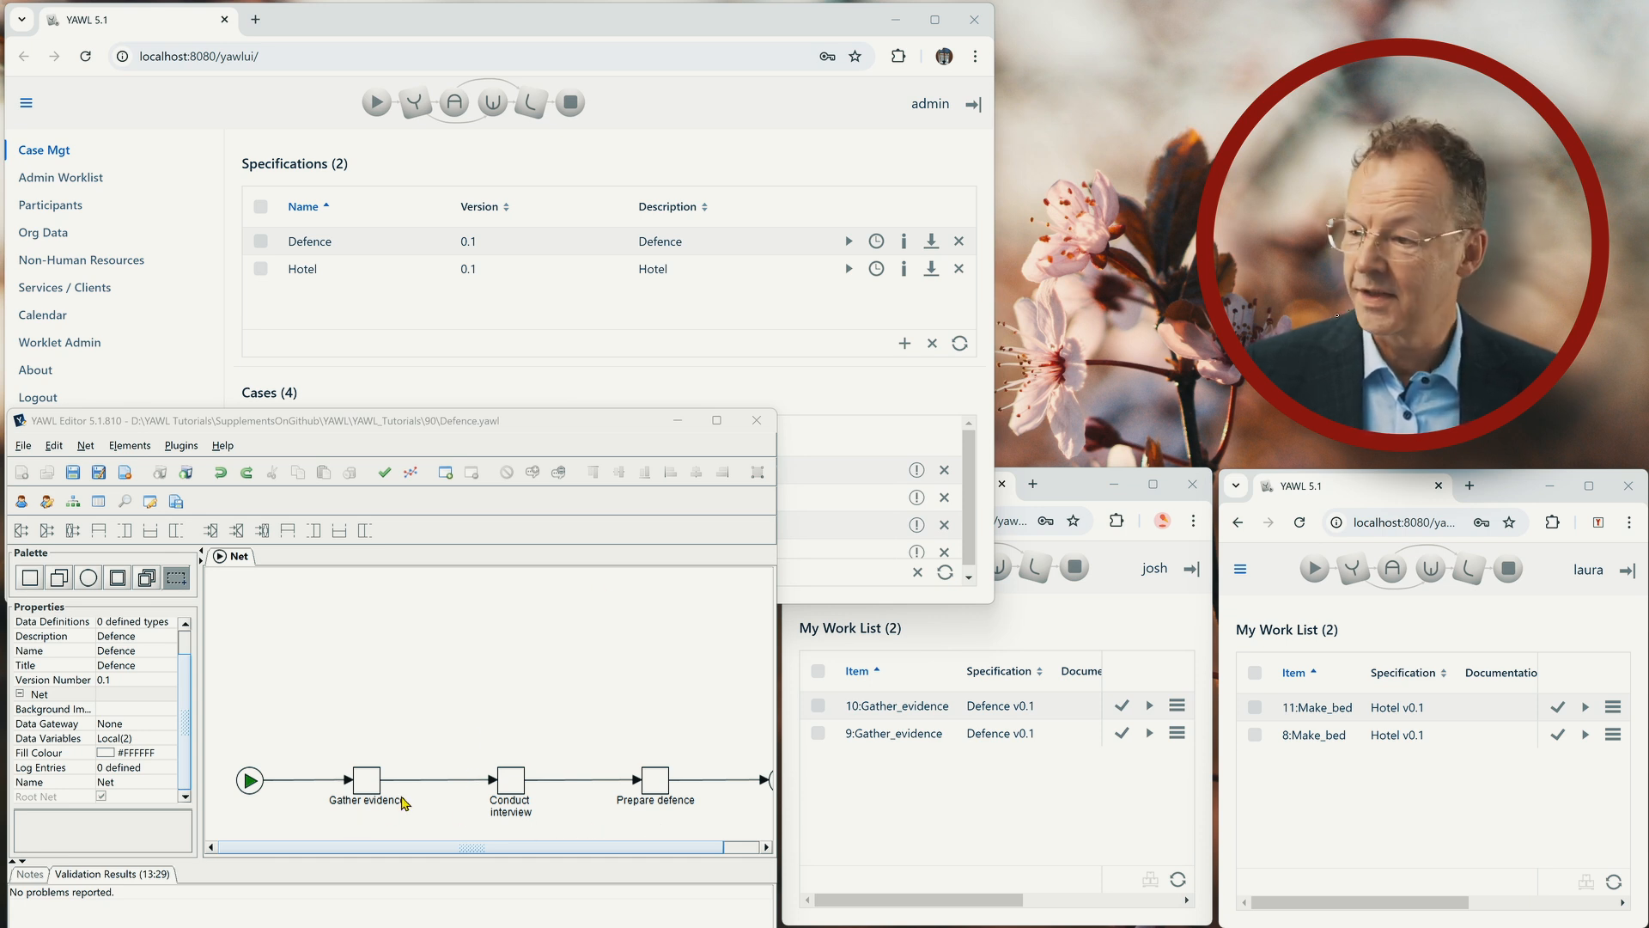
Examine the resourcing settings of the Gather evidence task in the Defence net and close them without changes.
{"action": "left_click", "coordinate": [374, 786]}
{"action": "scroll", "coordinate": [188, 679], "scroll_direction": "down", "scroll_amount": 3}
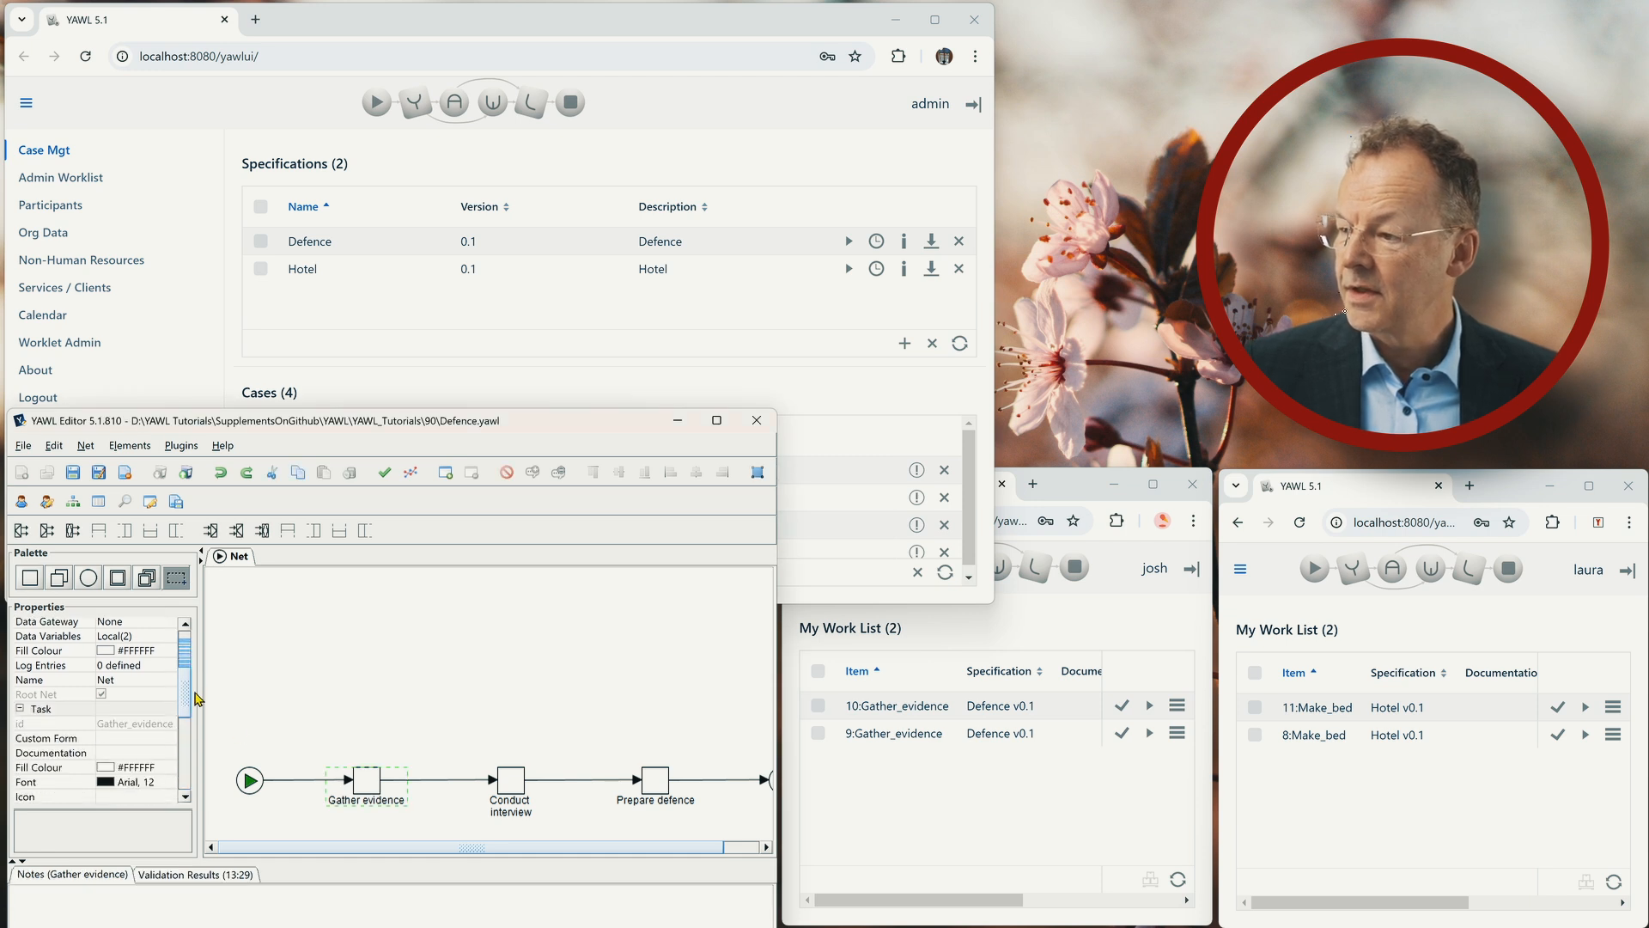
{"action": "left_click_drag", "start_coordinate": [193, 726], "coordinate": [190, 732]}
{"action": "left_click", "coordinate": [171, 718]}
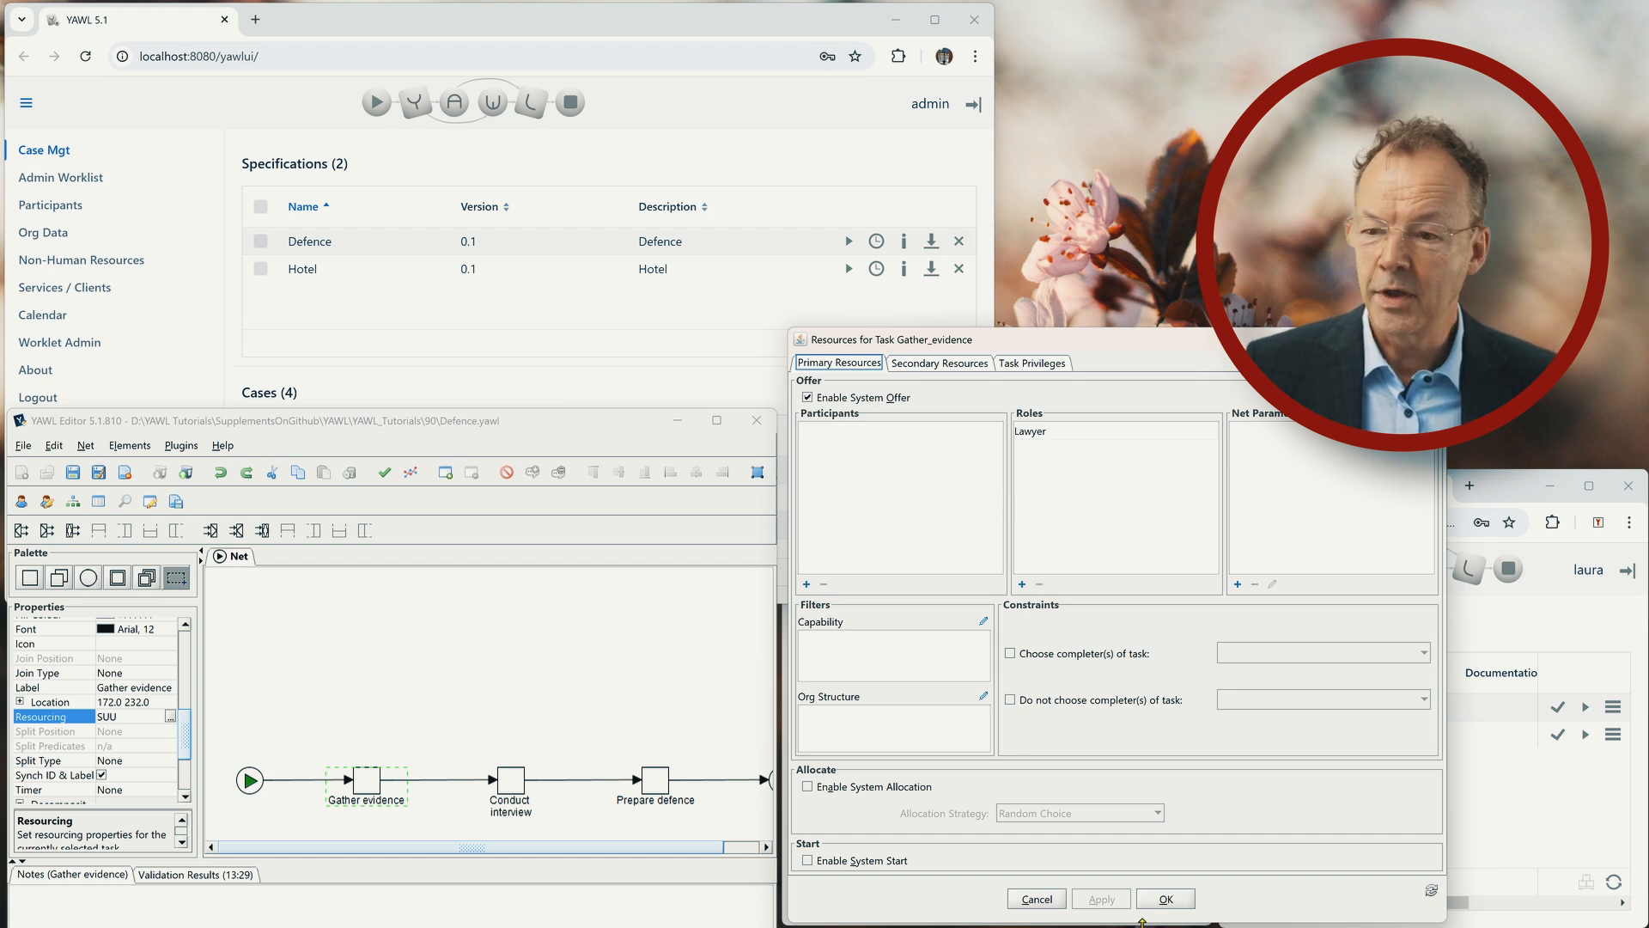
{"action": "left_click", "coordinate": [1040, 900]}
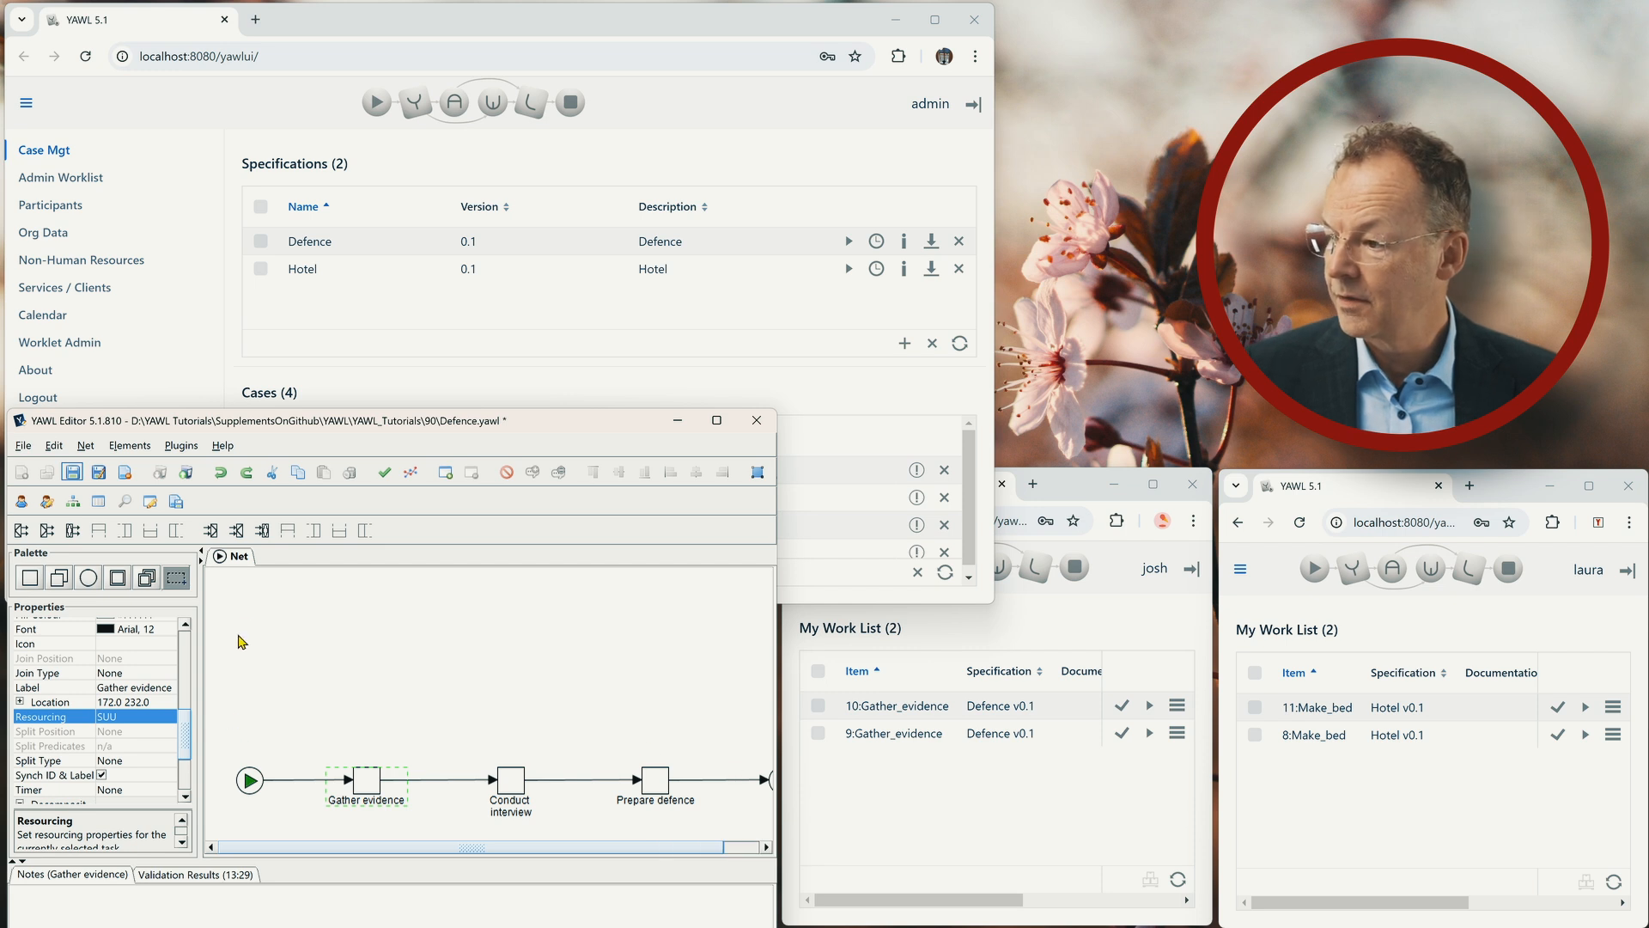
Close the Defence specification, saving its changes, and open the recent Hotel specification.
{"action": "left_click", "coordinate": [128, 474]}
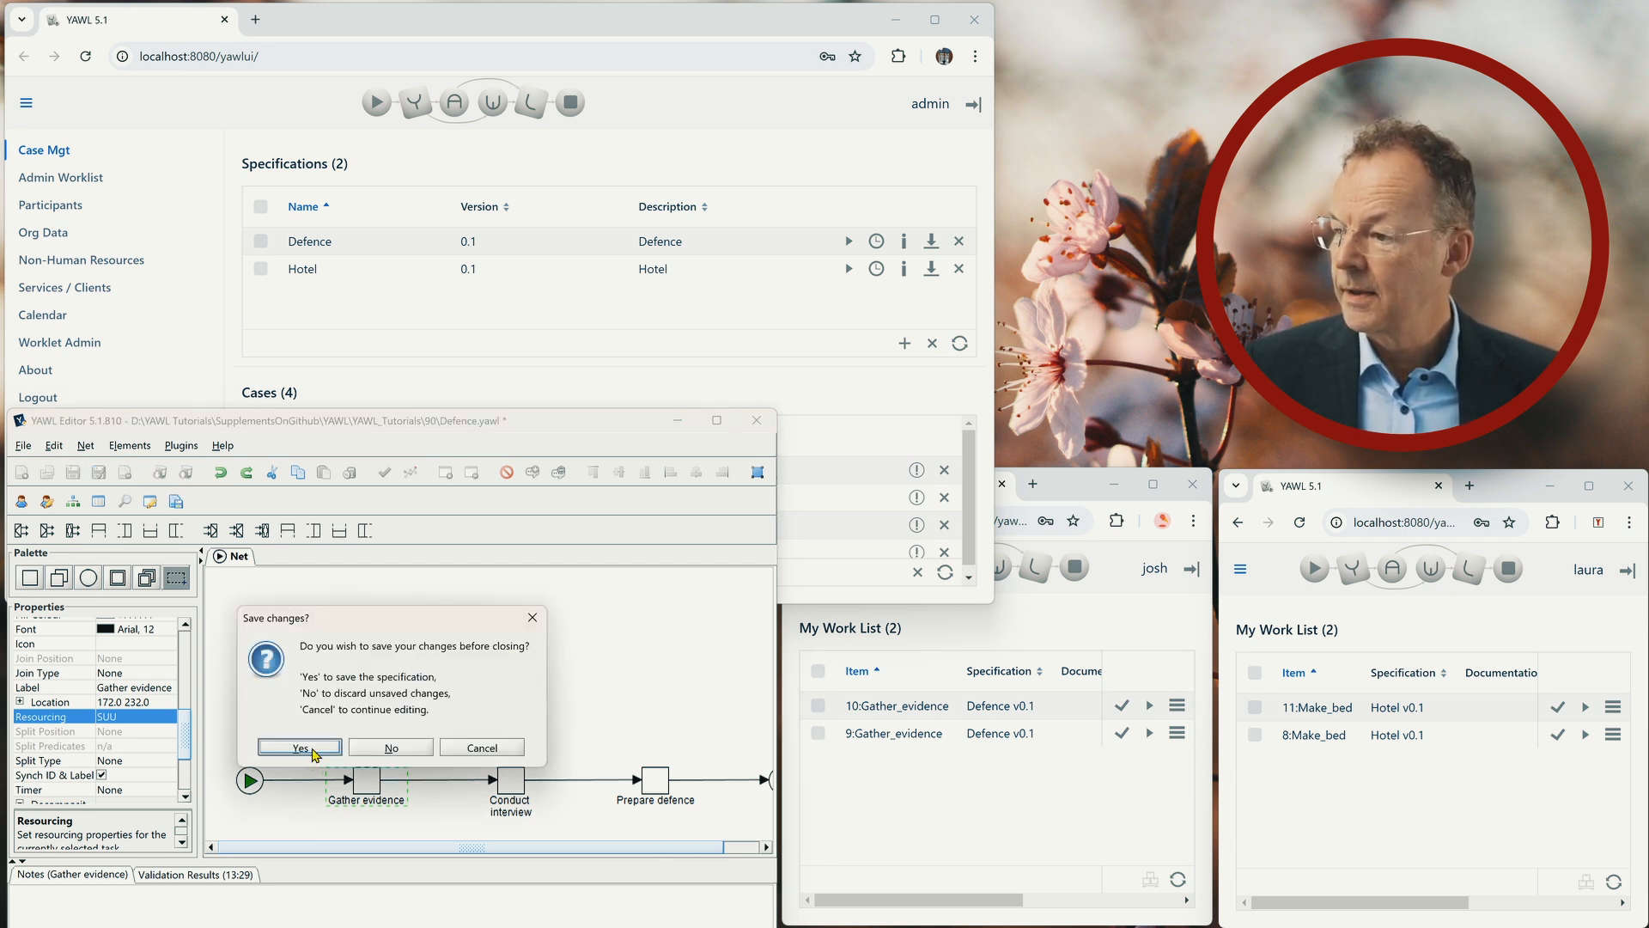
{"action": "left_click", "coordinate": [311, 751]}
{"action": "left_click", "coordinate": [29, 450]}
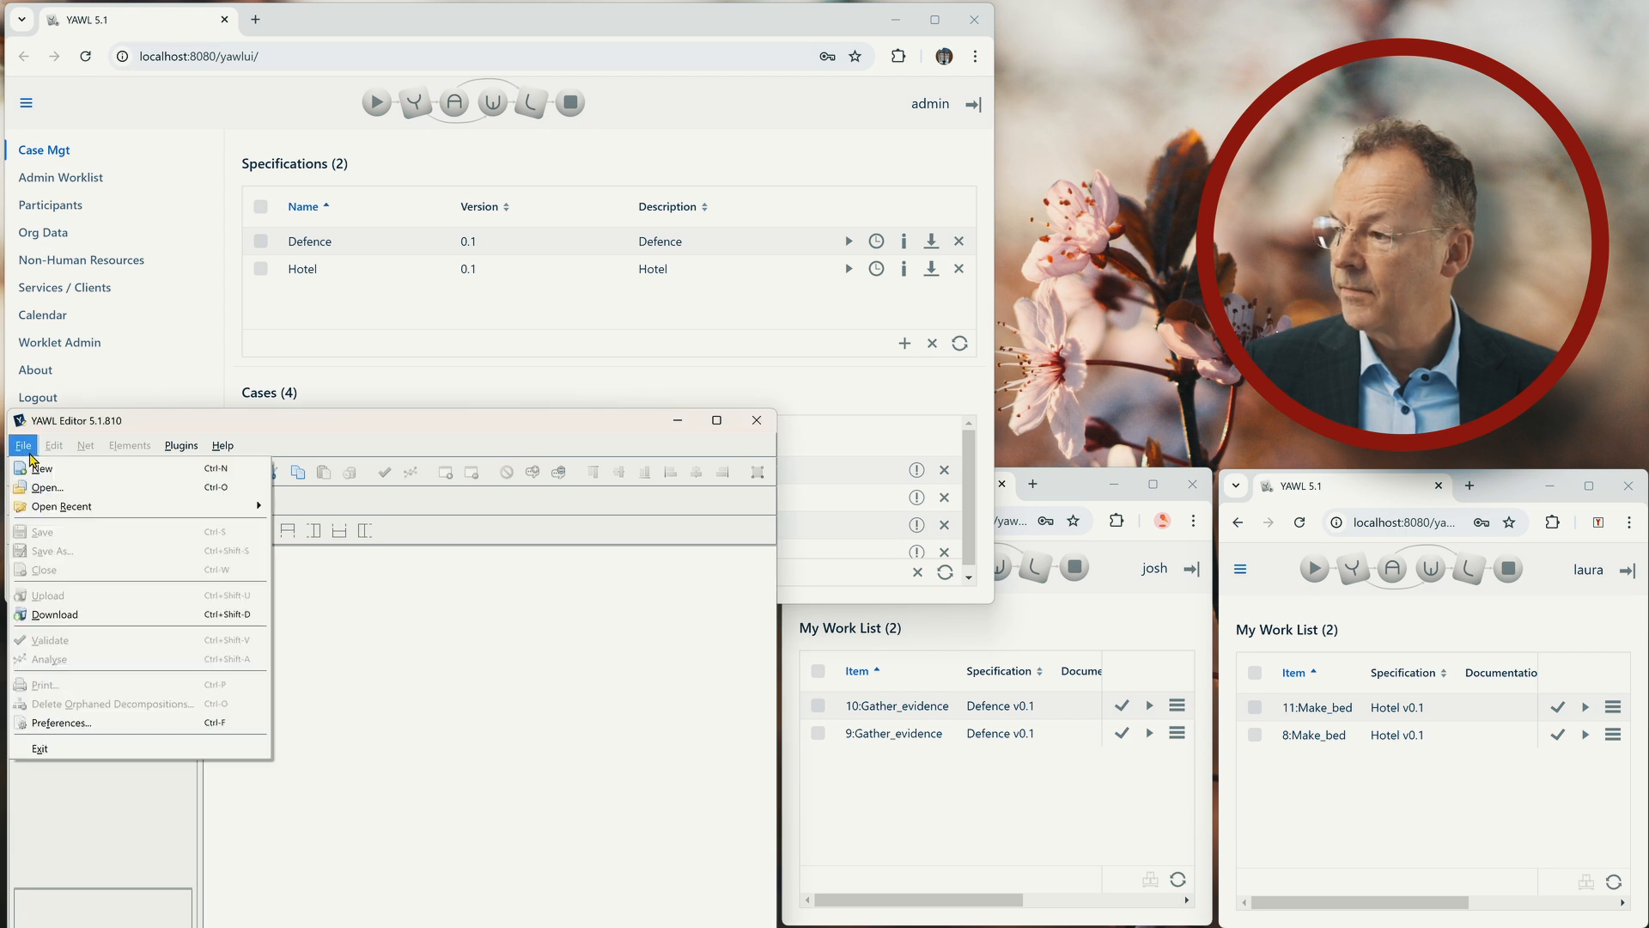
{"action": "mouse_move", "coordinate": [94, 506]}
{"action": "left_click", "coordinate": [317, 523]}
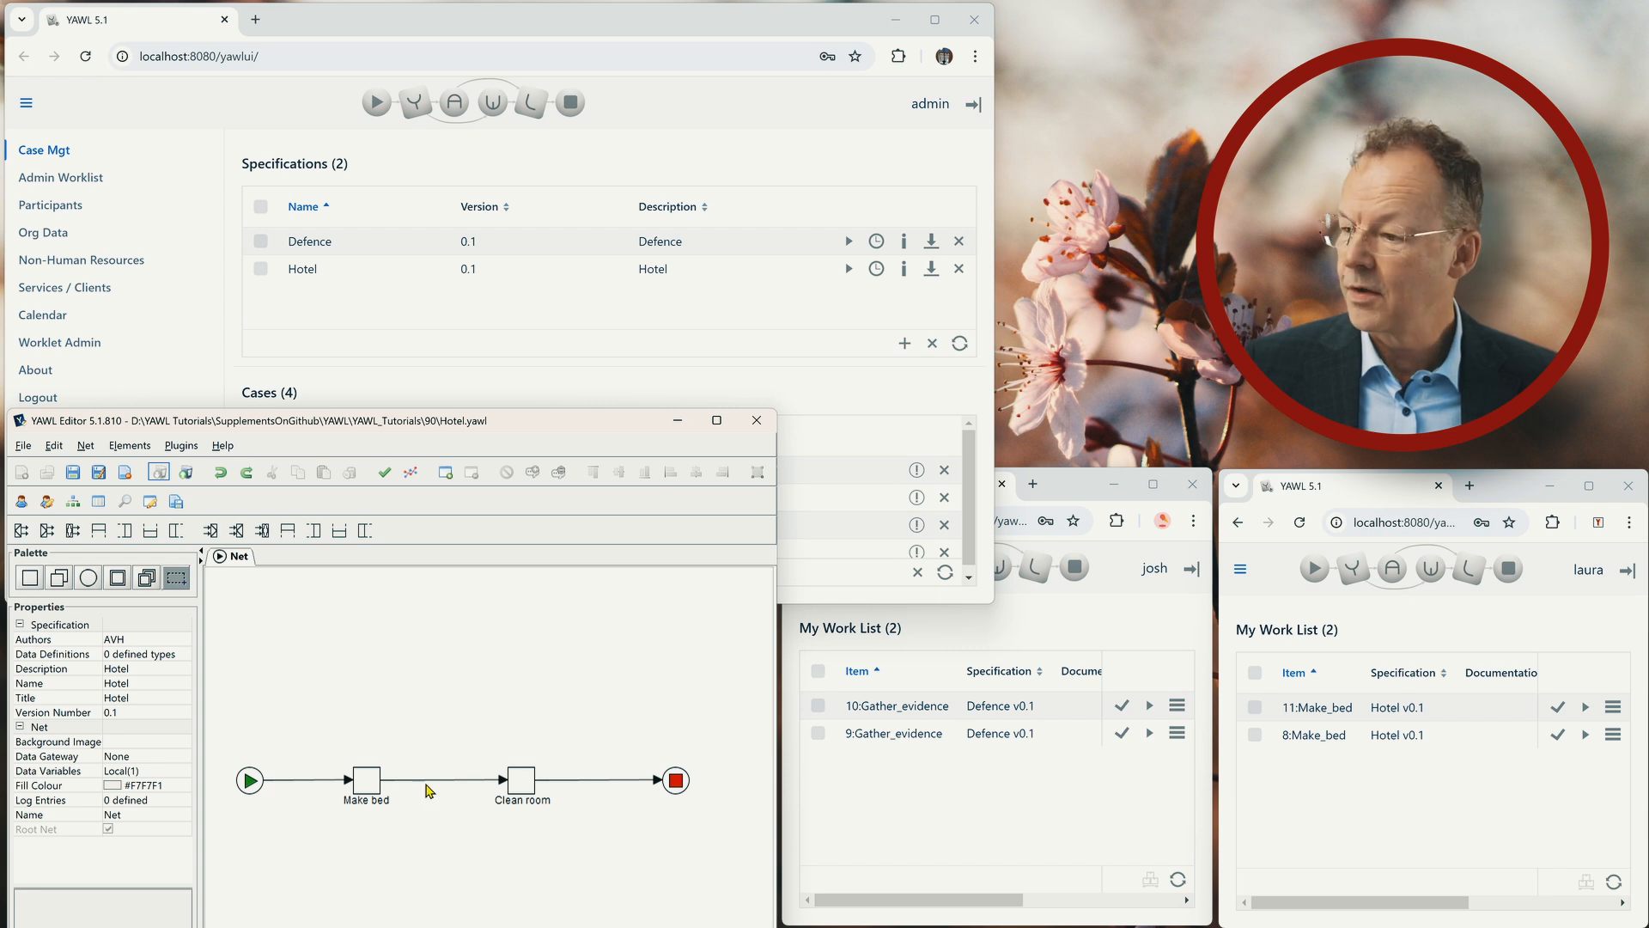
Examine the resourcing settings of the Make bed task in the Hotel net and close them without changes.
{"action": "left_click", "coordinate": [373, 785]}
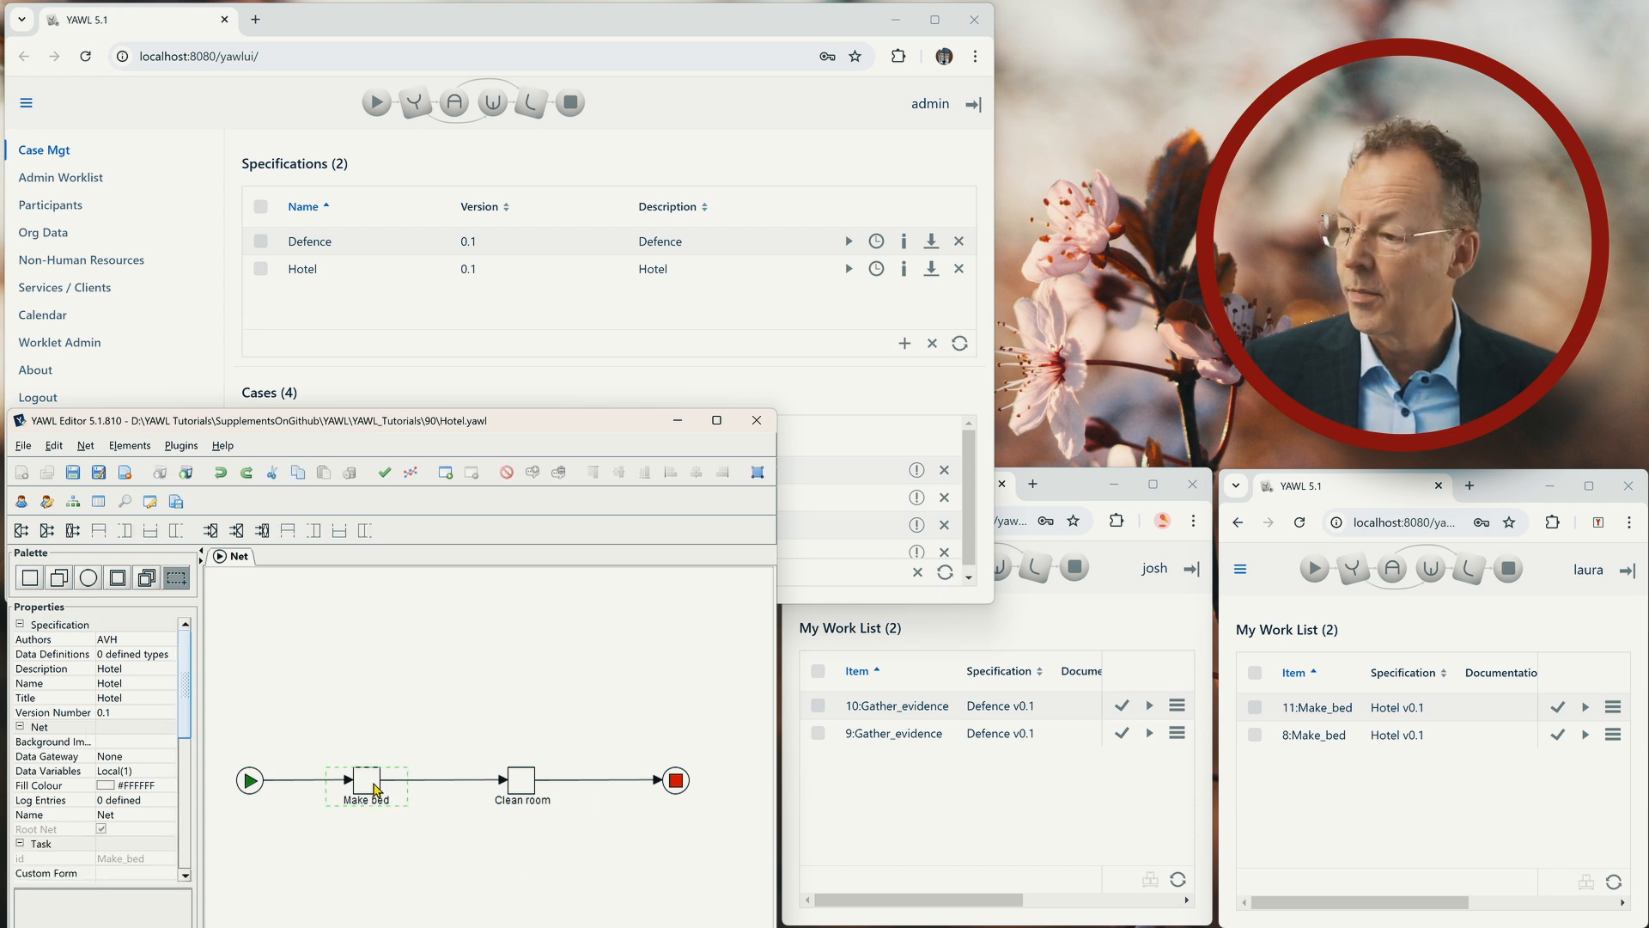
{"action": "left_click_drag", "start_coordinate": [179, 687], "coordinate": [182, 774]}
{"action": "double_click", "coordinate": [172, 794]}
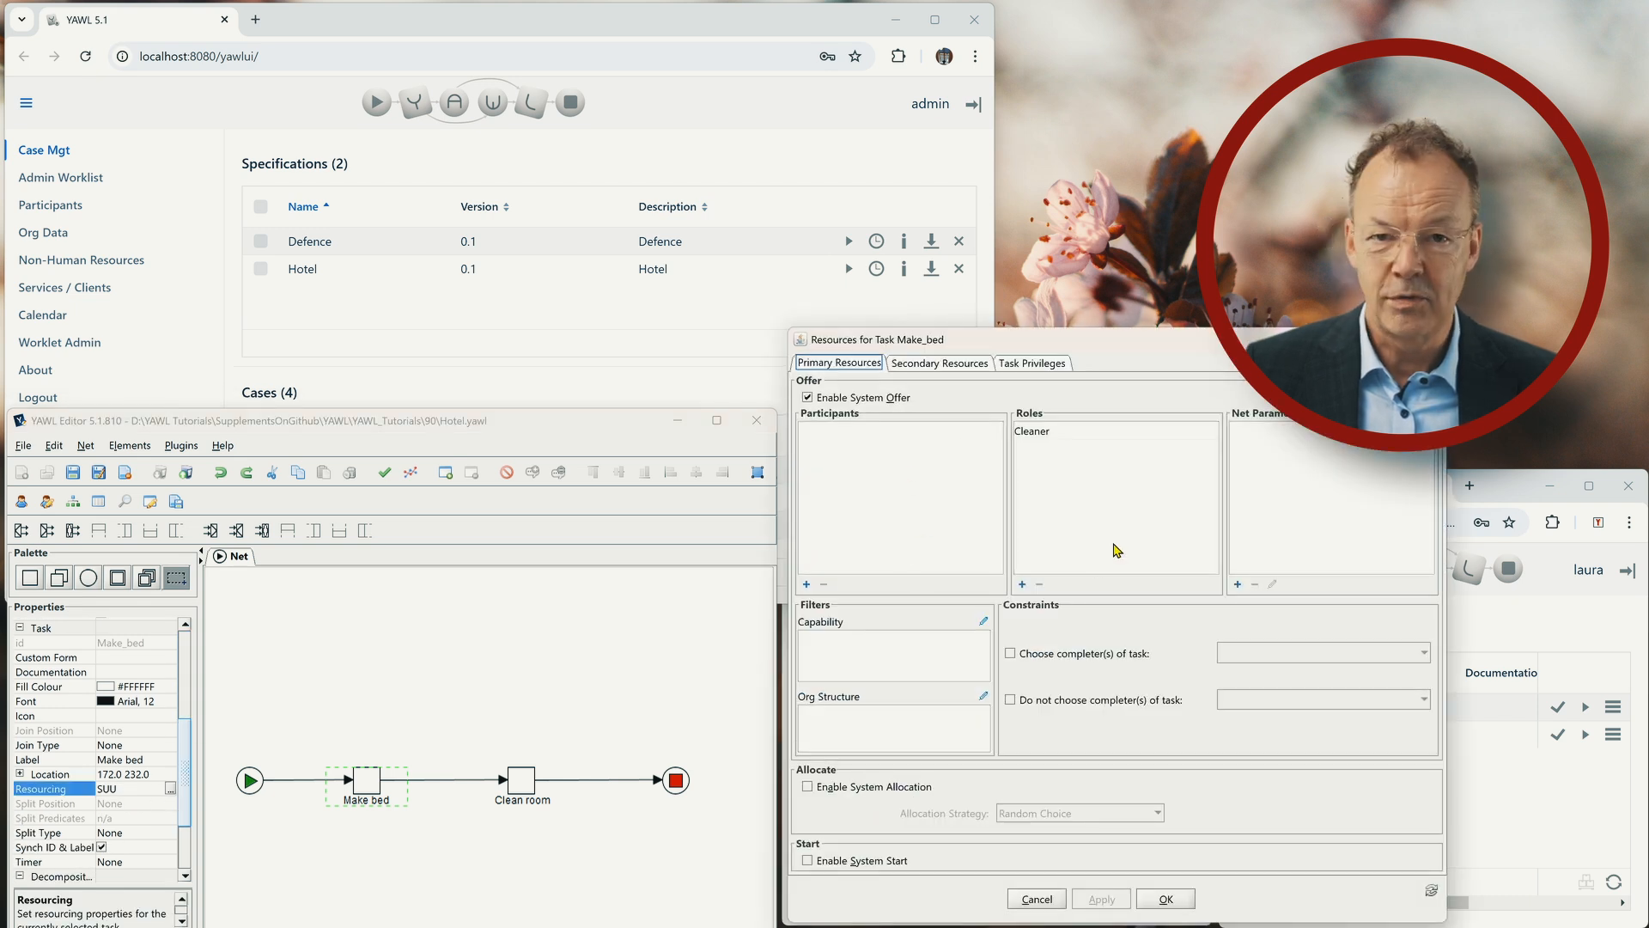
{"action": "left_click", "coordinate": [1036, 899]}
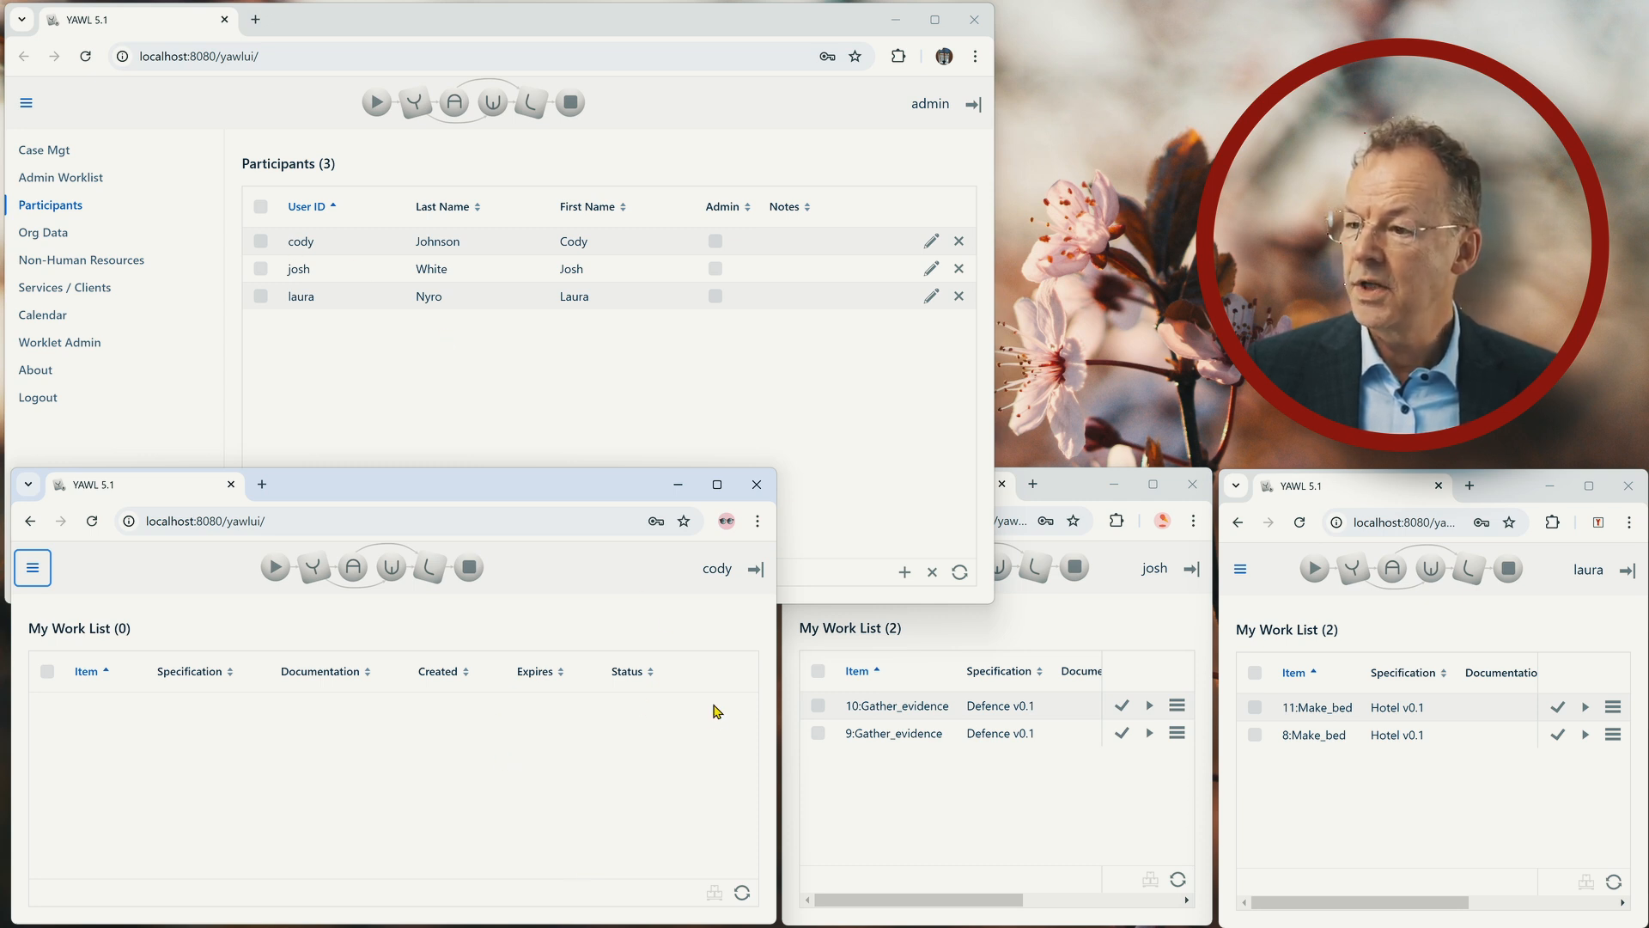
Examine the privileges and position of the first participant listed, the manager, and close the details without changes.
{"action": "left_click", "coordinate": [975, 790]}
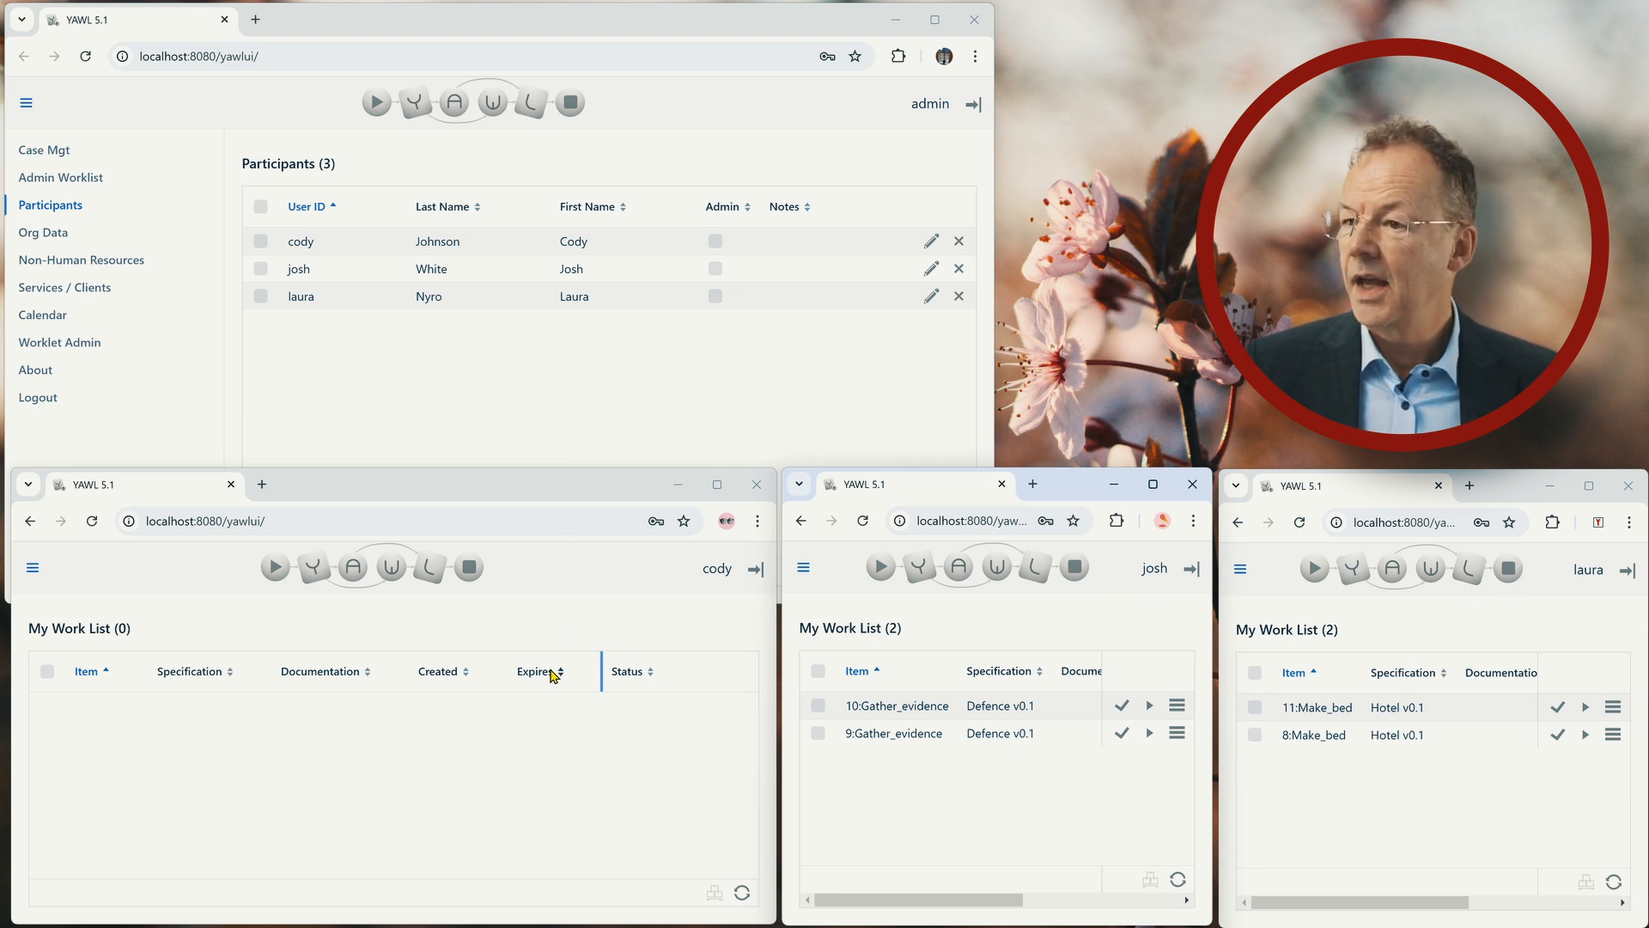
{"action": "left_click", "coordinate": [931, 241]}
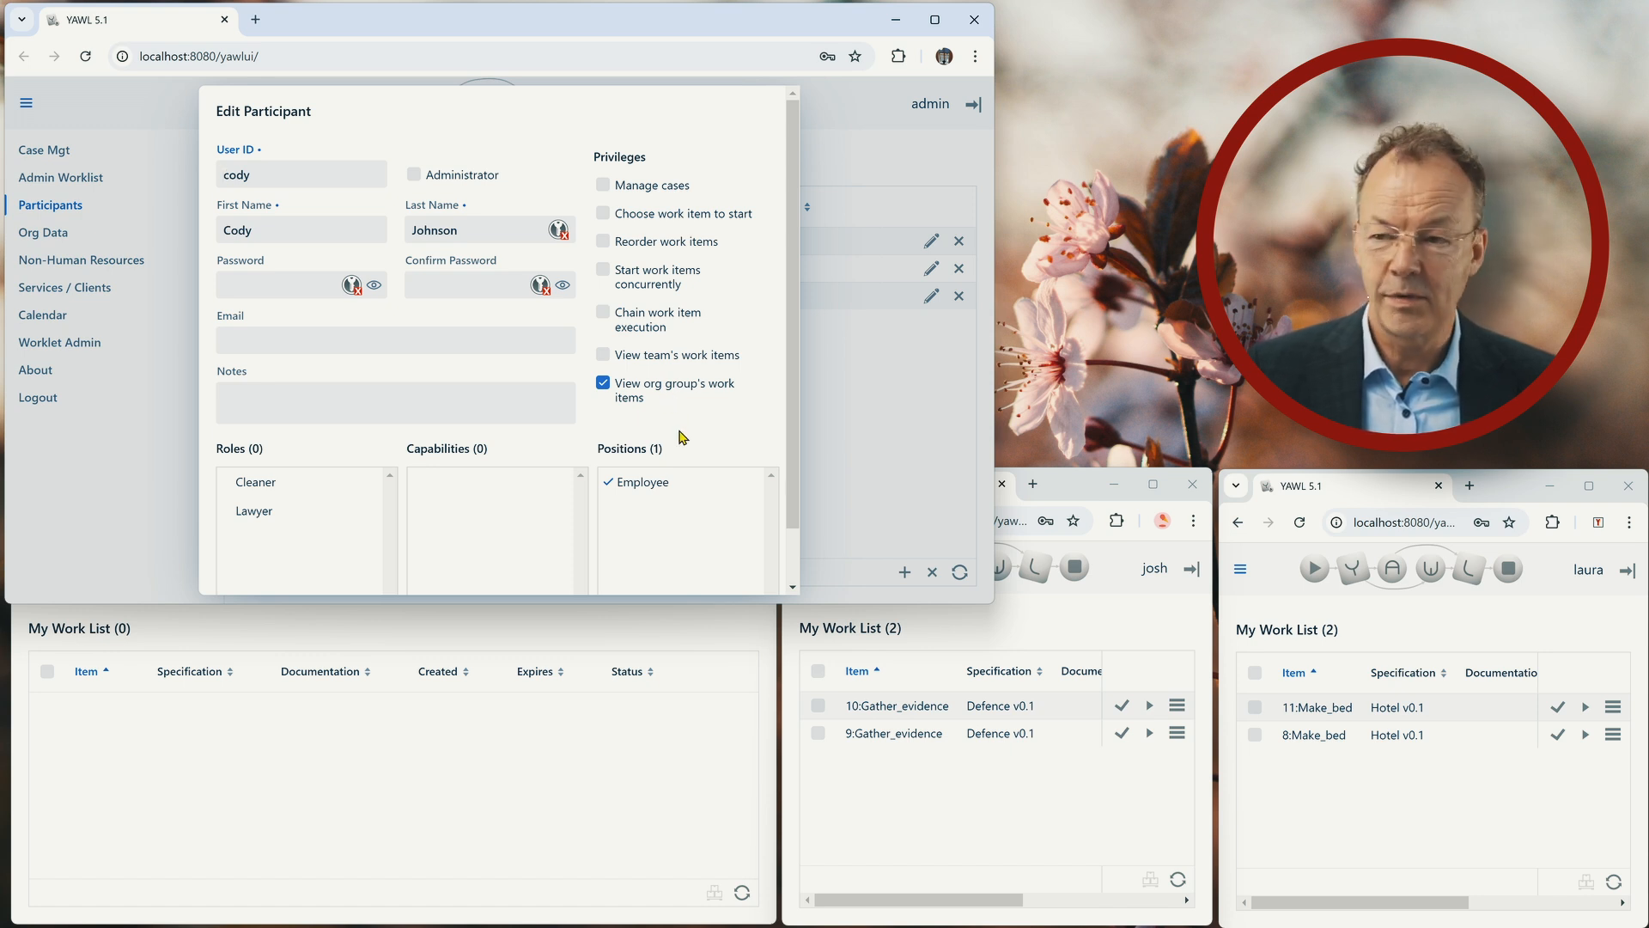
{"action": "scroll", "coordinate": [681, 427], "scroll_direction": "down", "scroll_amount": 2}
{"action": "left_click", "coordinate": [653, 576]}
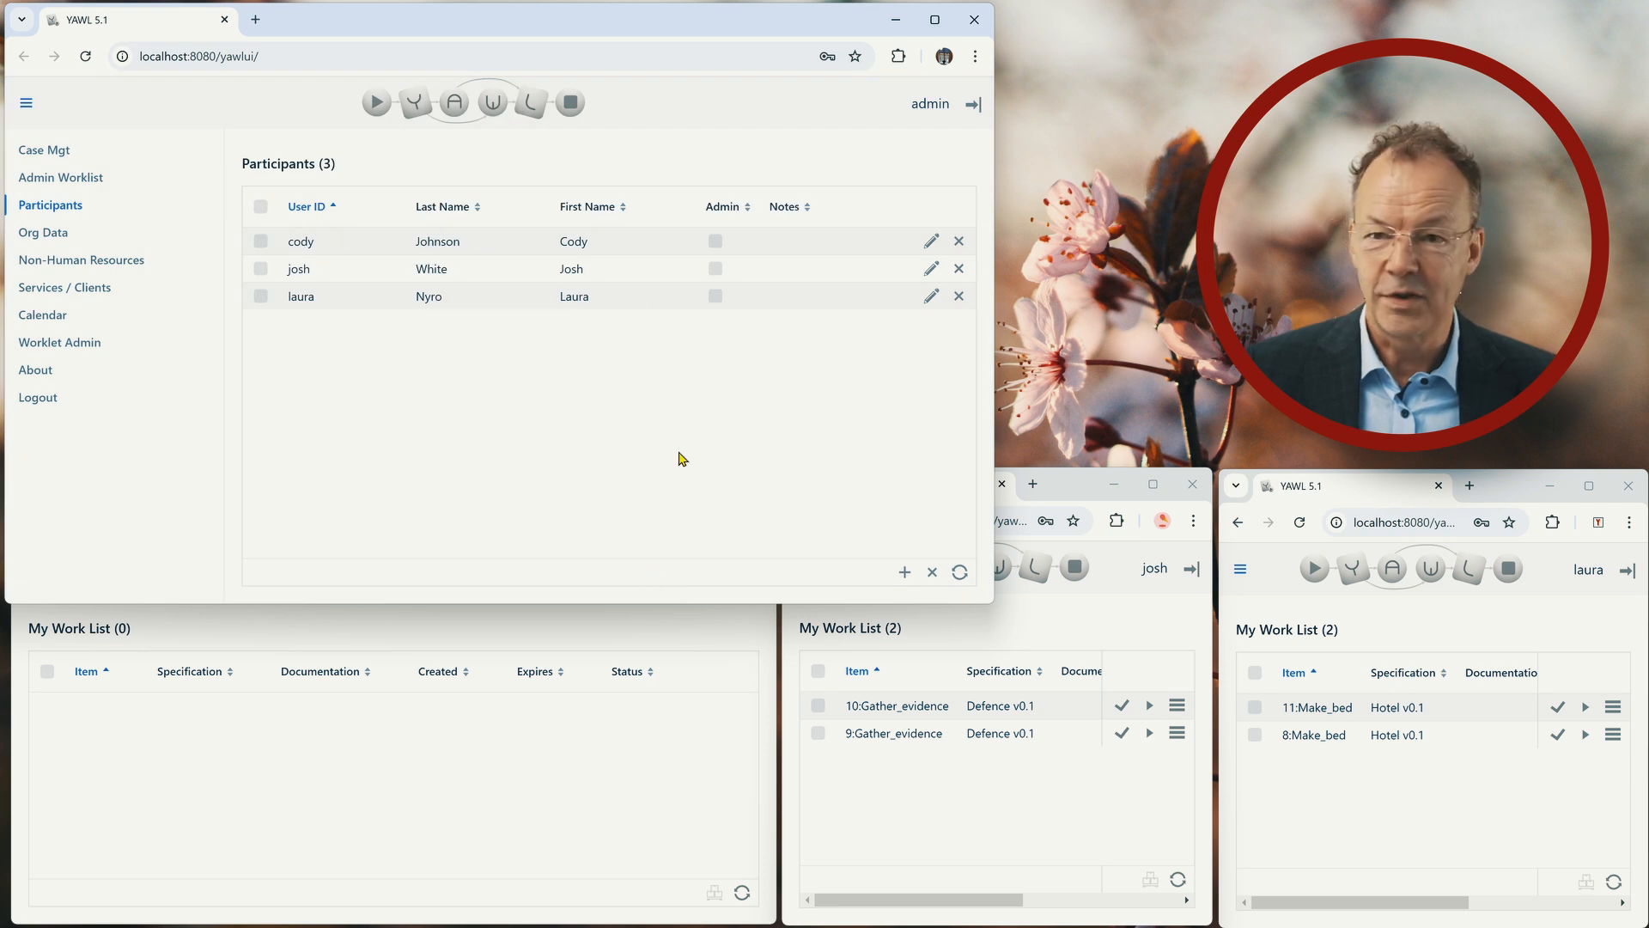
Examine the roles, privileges and positions of the other two participants, closing each one's details without changes.
{"action": "left_click", "coordinate": [932, 270]}
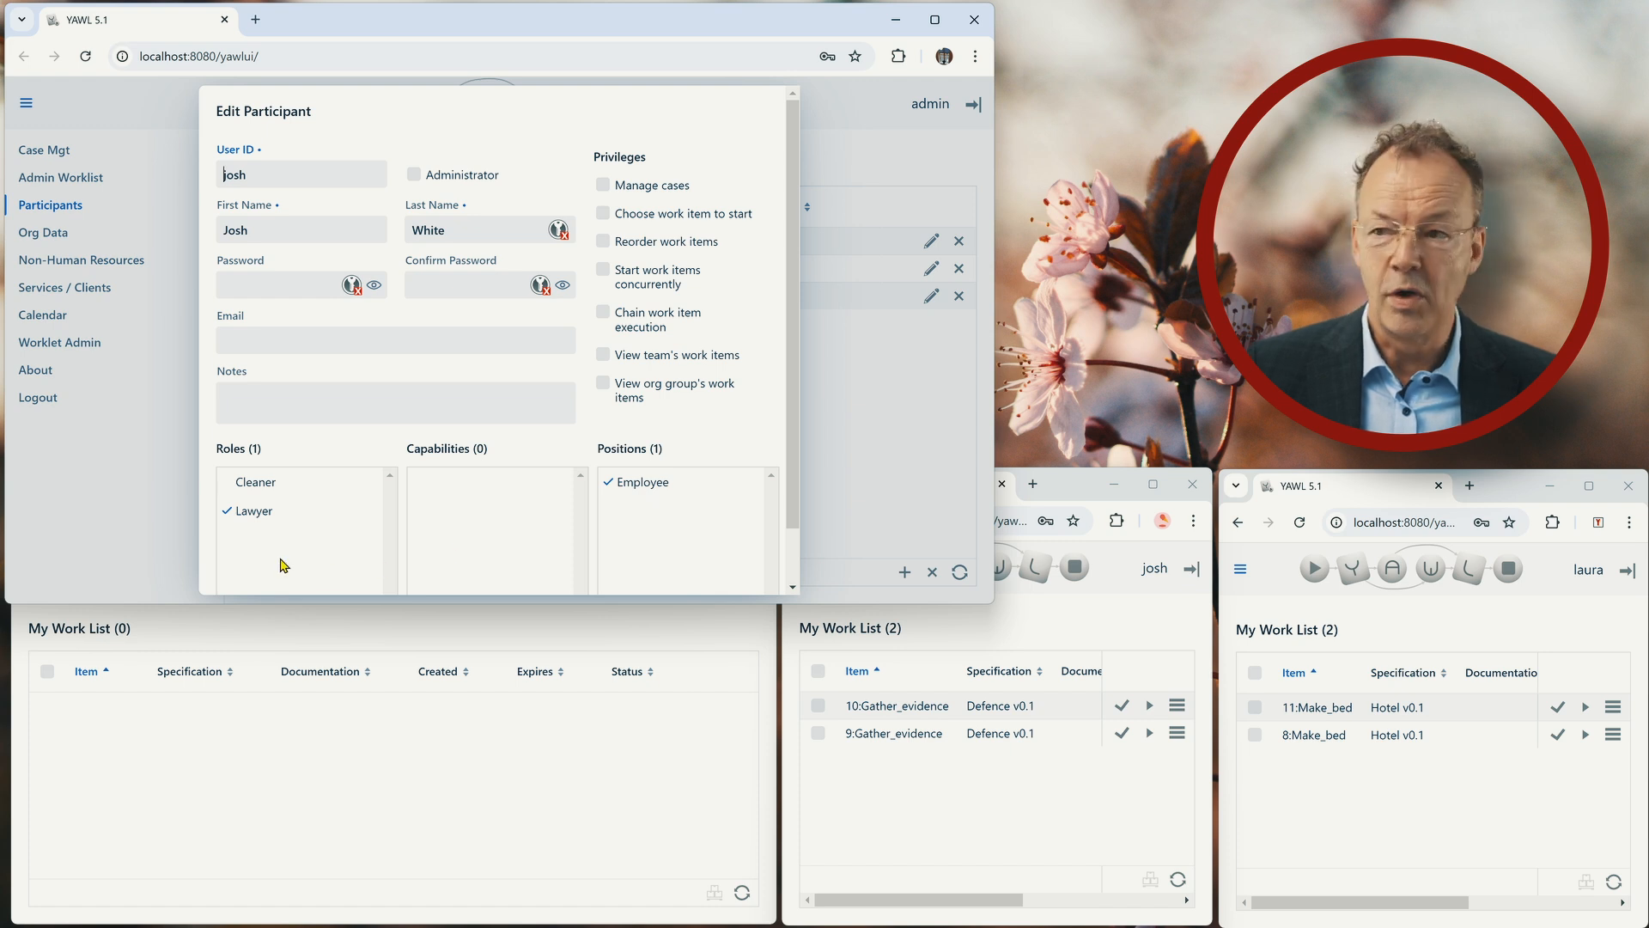
{"action": "scroll", "coordinate": [601, 550], "scroll_direction": "down", "scroll_amount": 1}
{"action": "left_click", "coordinate": [654, 578]}
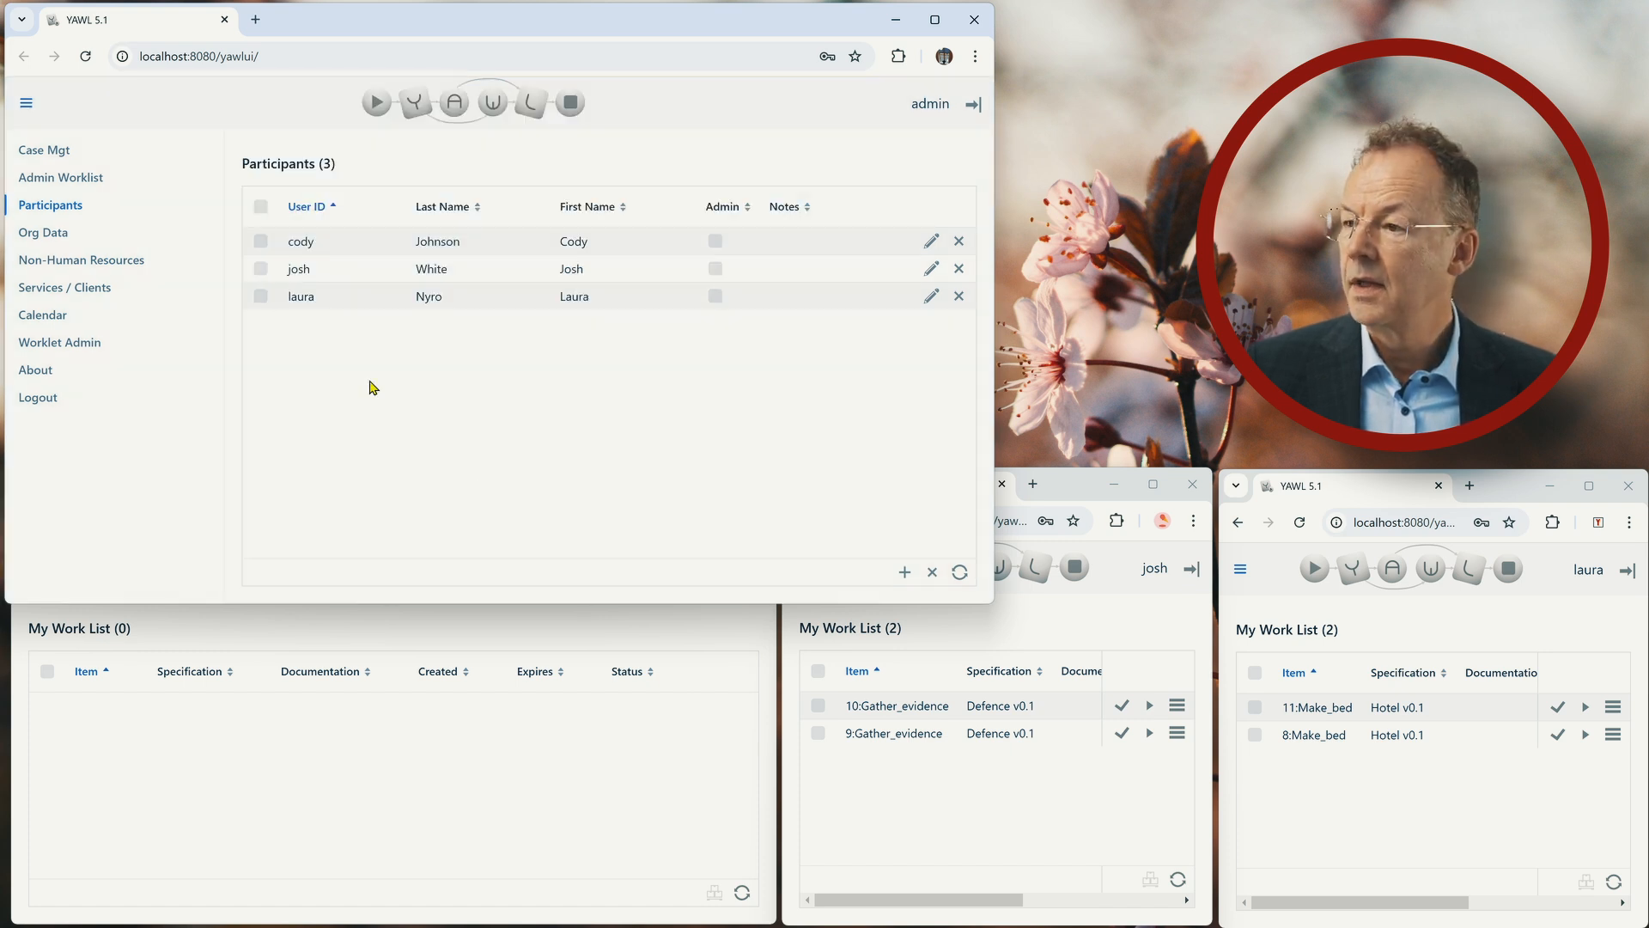
{"action": "left_click", "coordinate": [931, 296]}
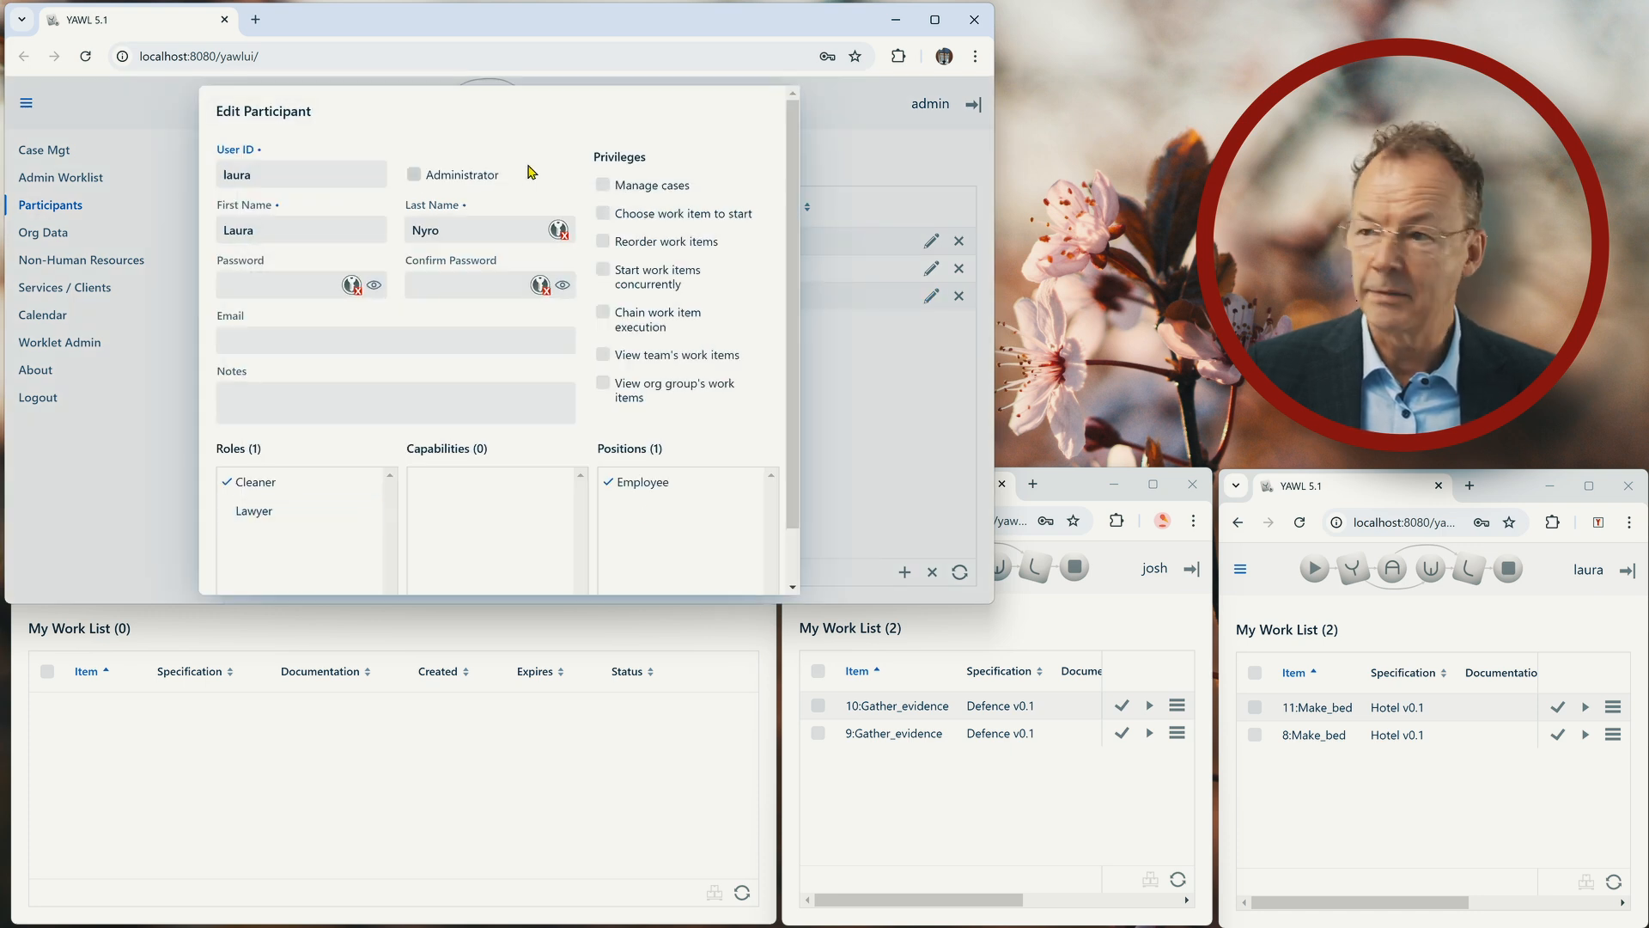
{"action": "scroll", "coordinate": [679, 473], "scroll_direction": "down", "scroll_amount": 1}
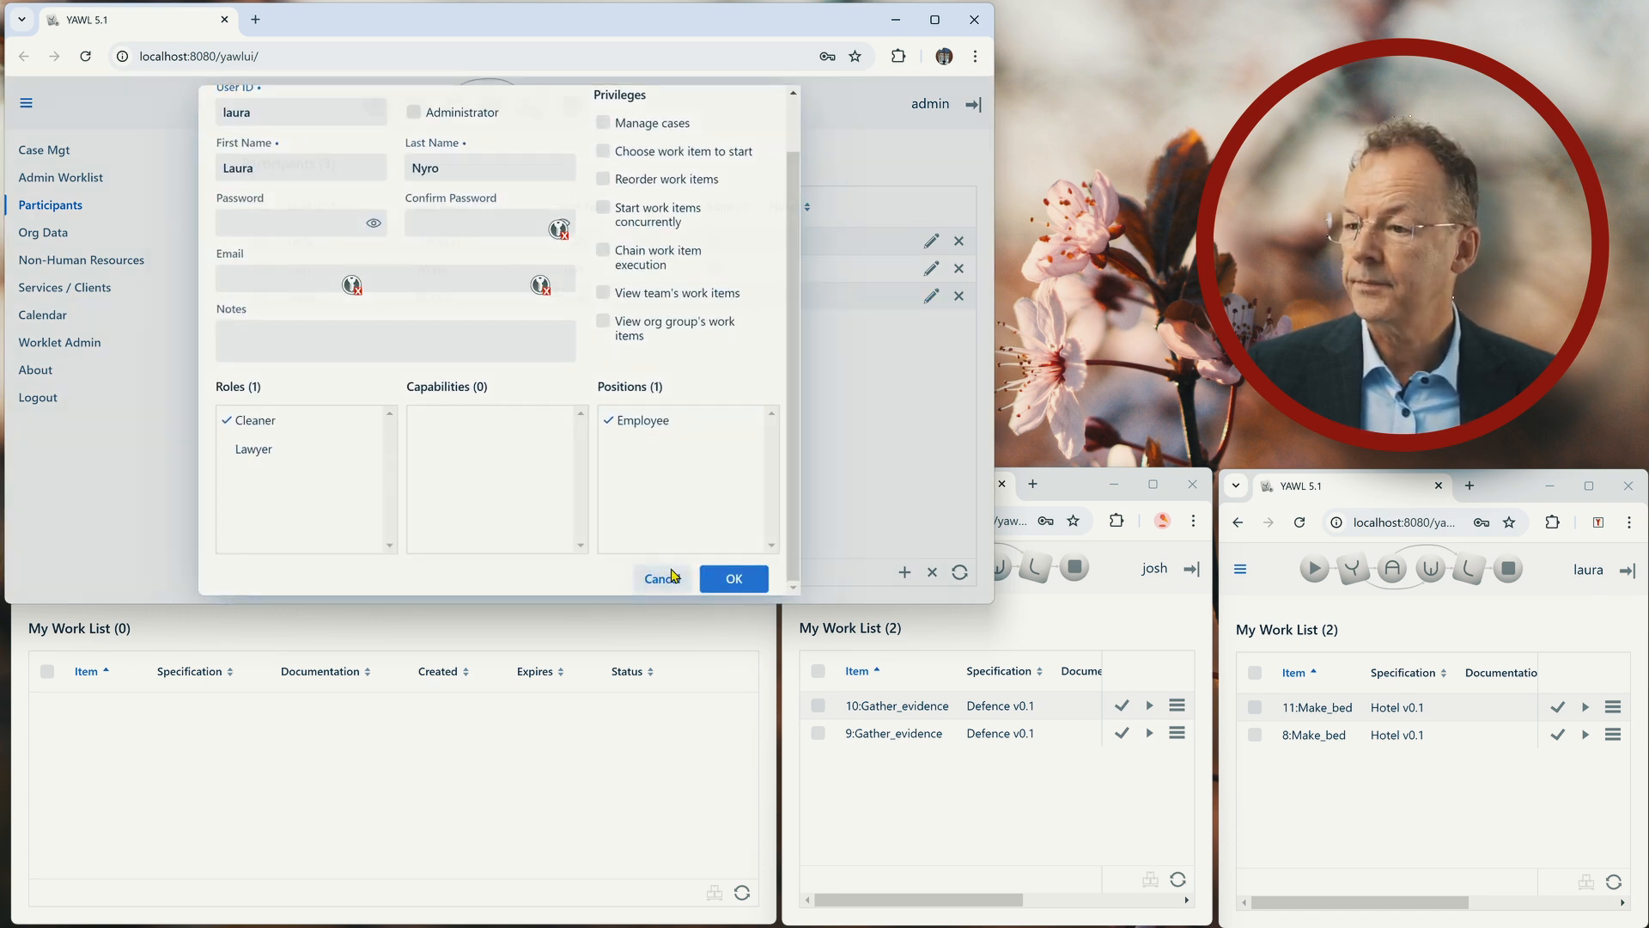
{"action": "left_click", "coordinate": [654, 578]}
Review the roles in the organisational data and the members holding the Employee position.
{"action": "left_click", "coordinate": [54, 239]}
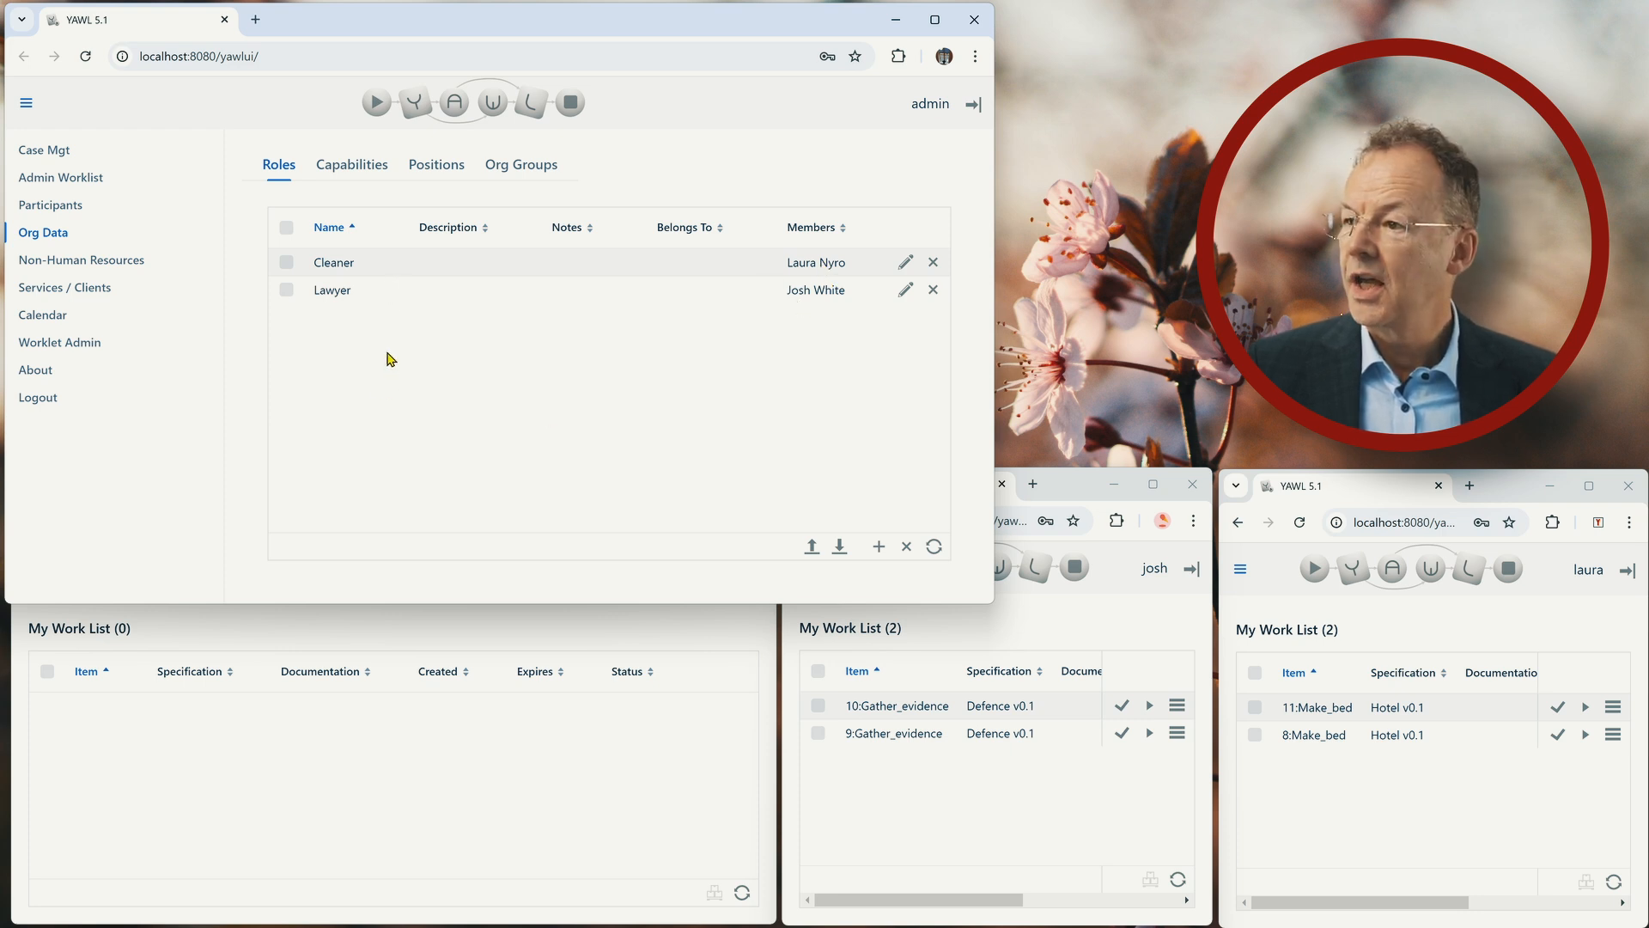
{"action": "left_click", "coordinate": [438, 166]}
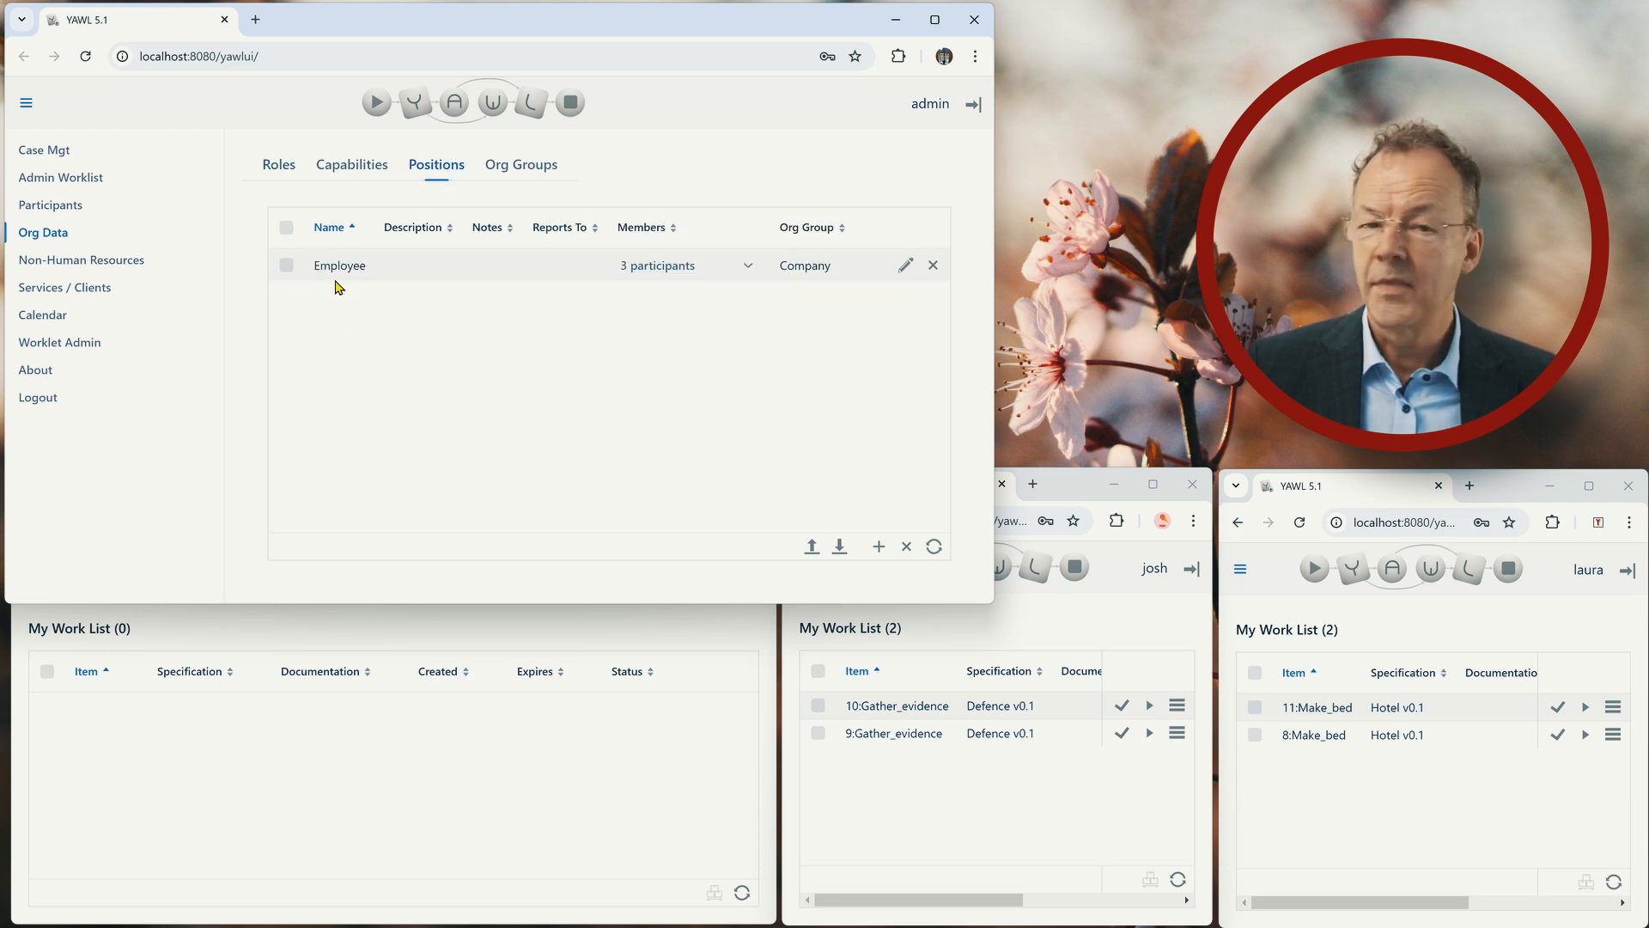
{"action": "left_click", "coordinate": [754, 271]}
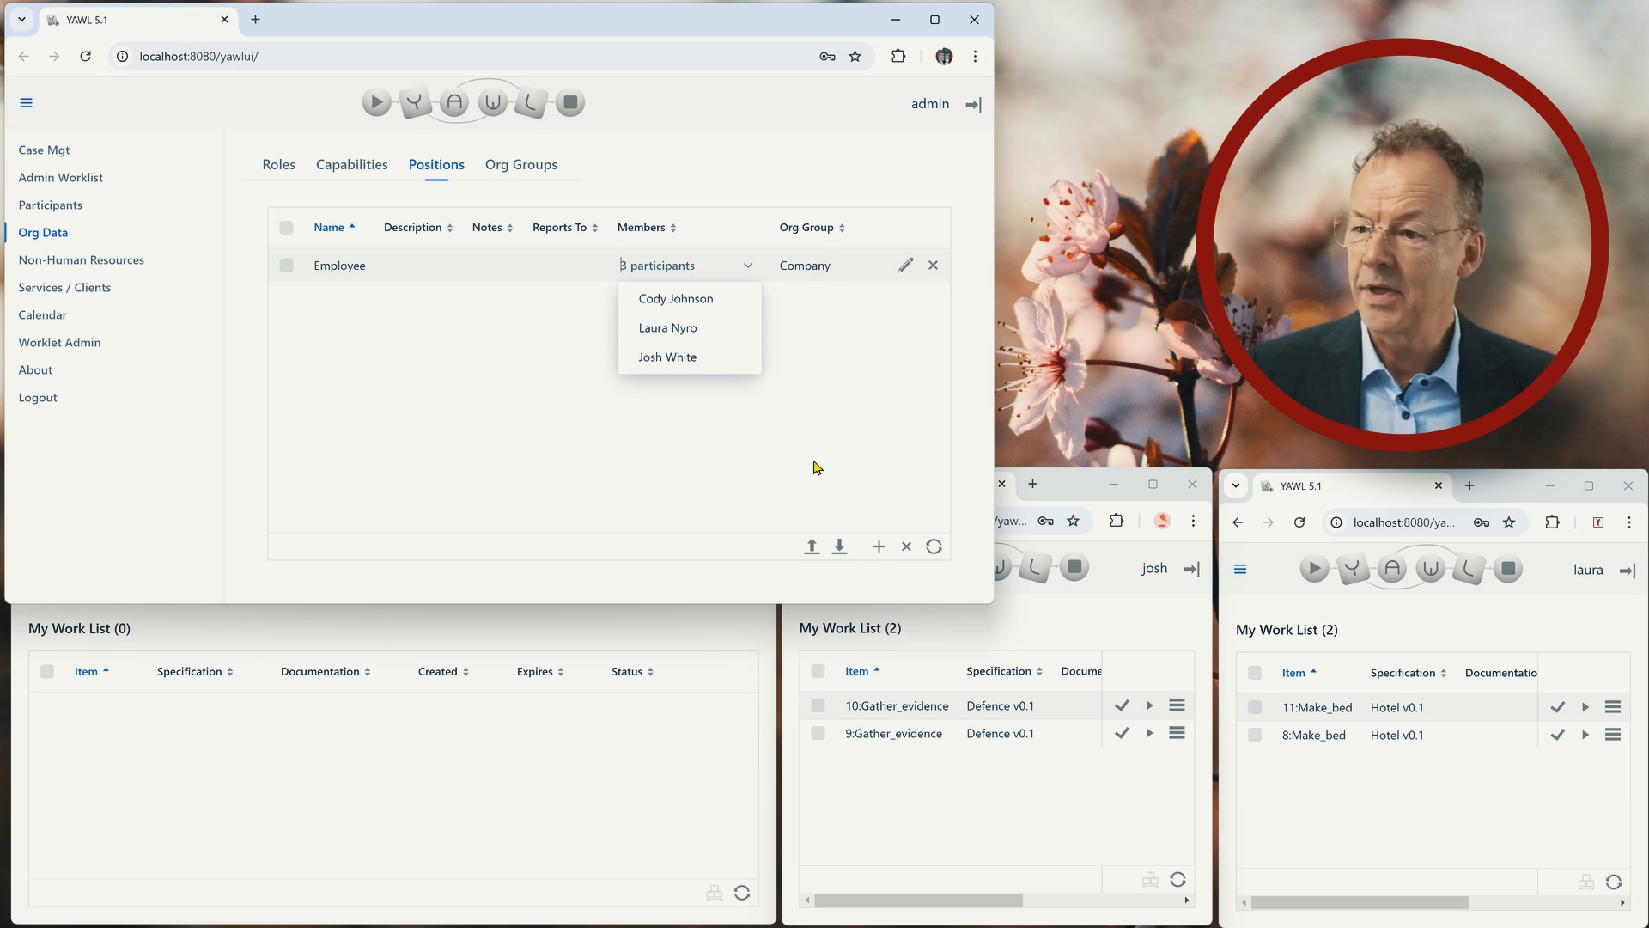
{"action": "left_click", "coordinate": [824, 368]}
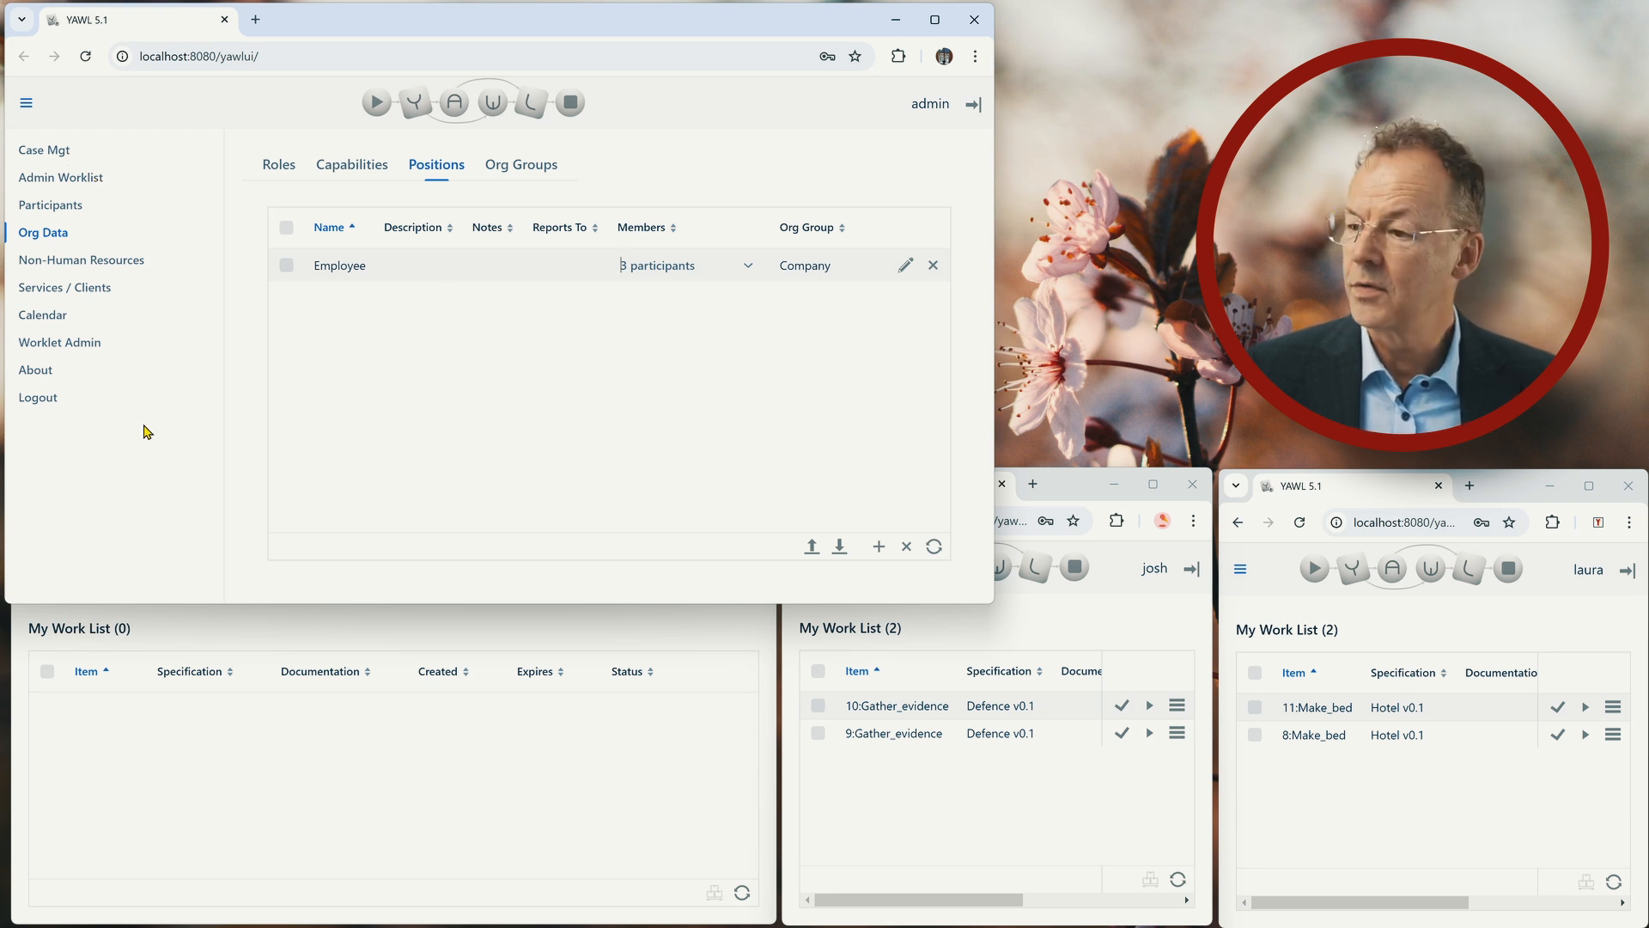
In the manager's browser window, open the team's worklist and display the org group's work items.
{"action": "left_click", "coordinate": [552, 753]}
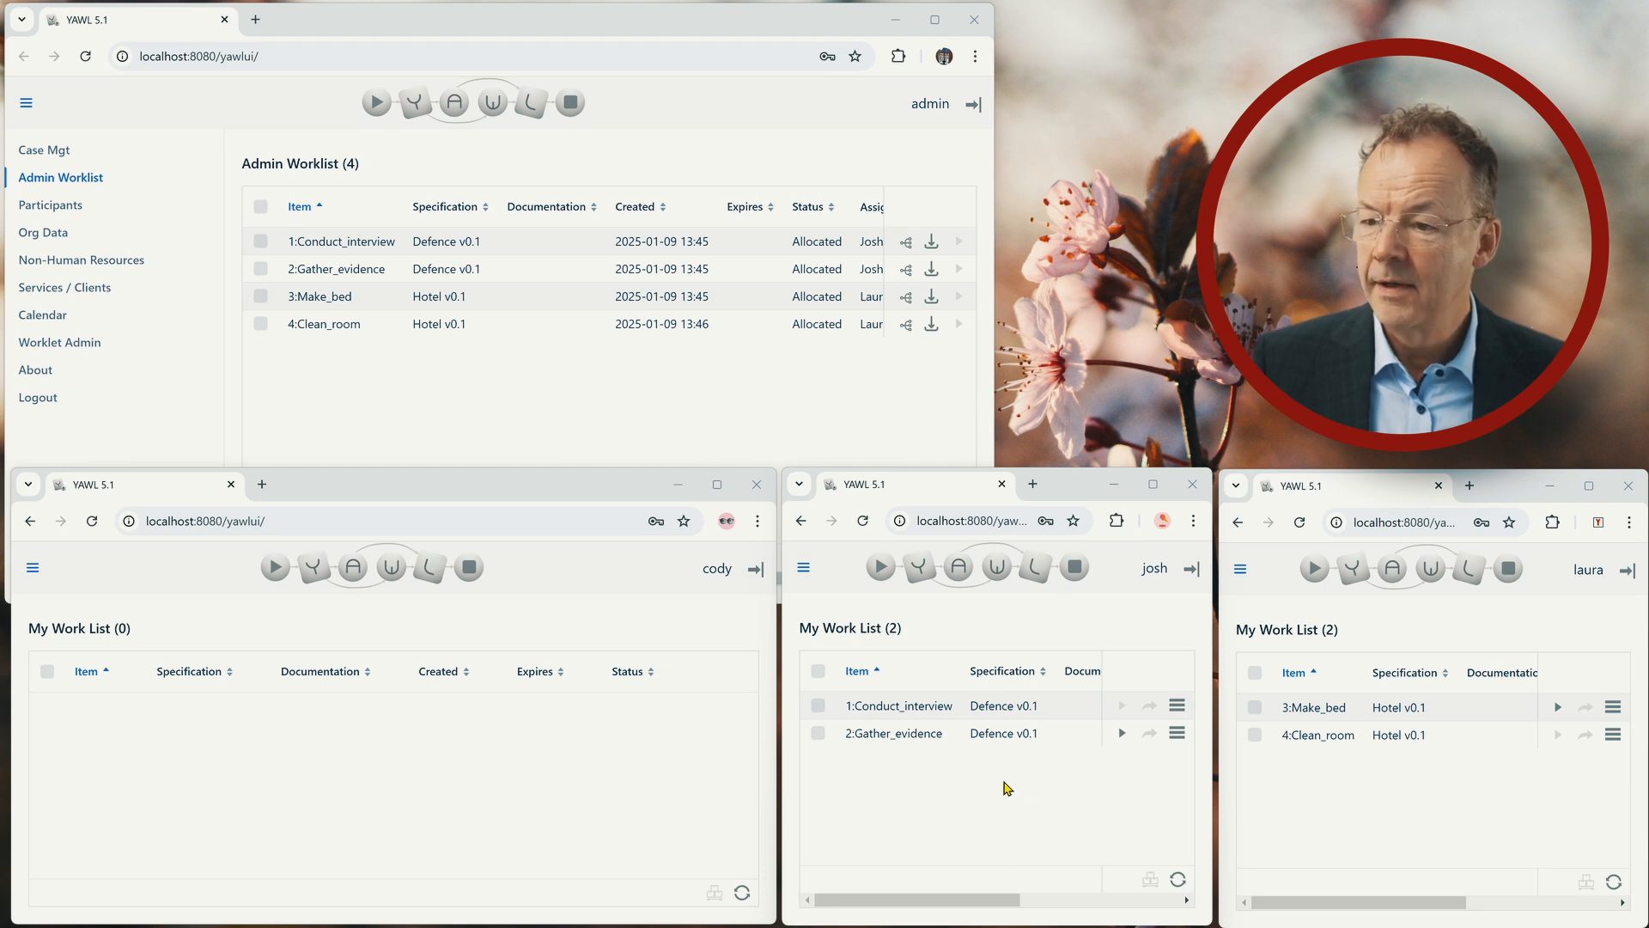
{"action": "left_click", "coordinate": [32, 568]}
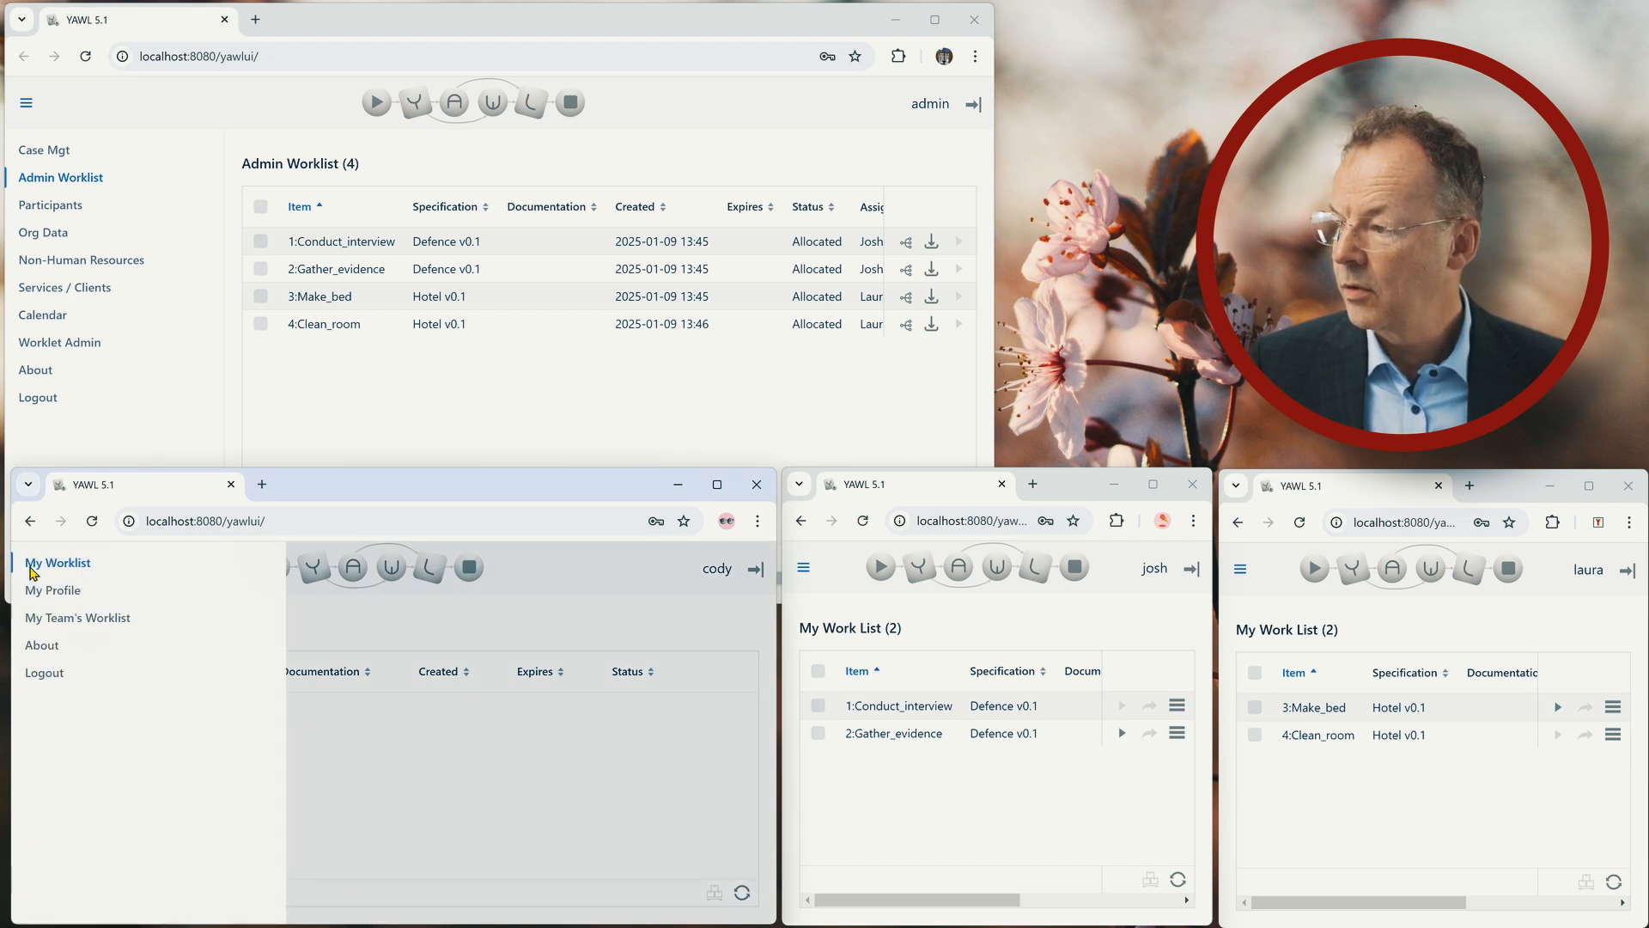
{"action": "left_click", "coordinate": [59, 620]}
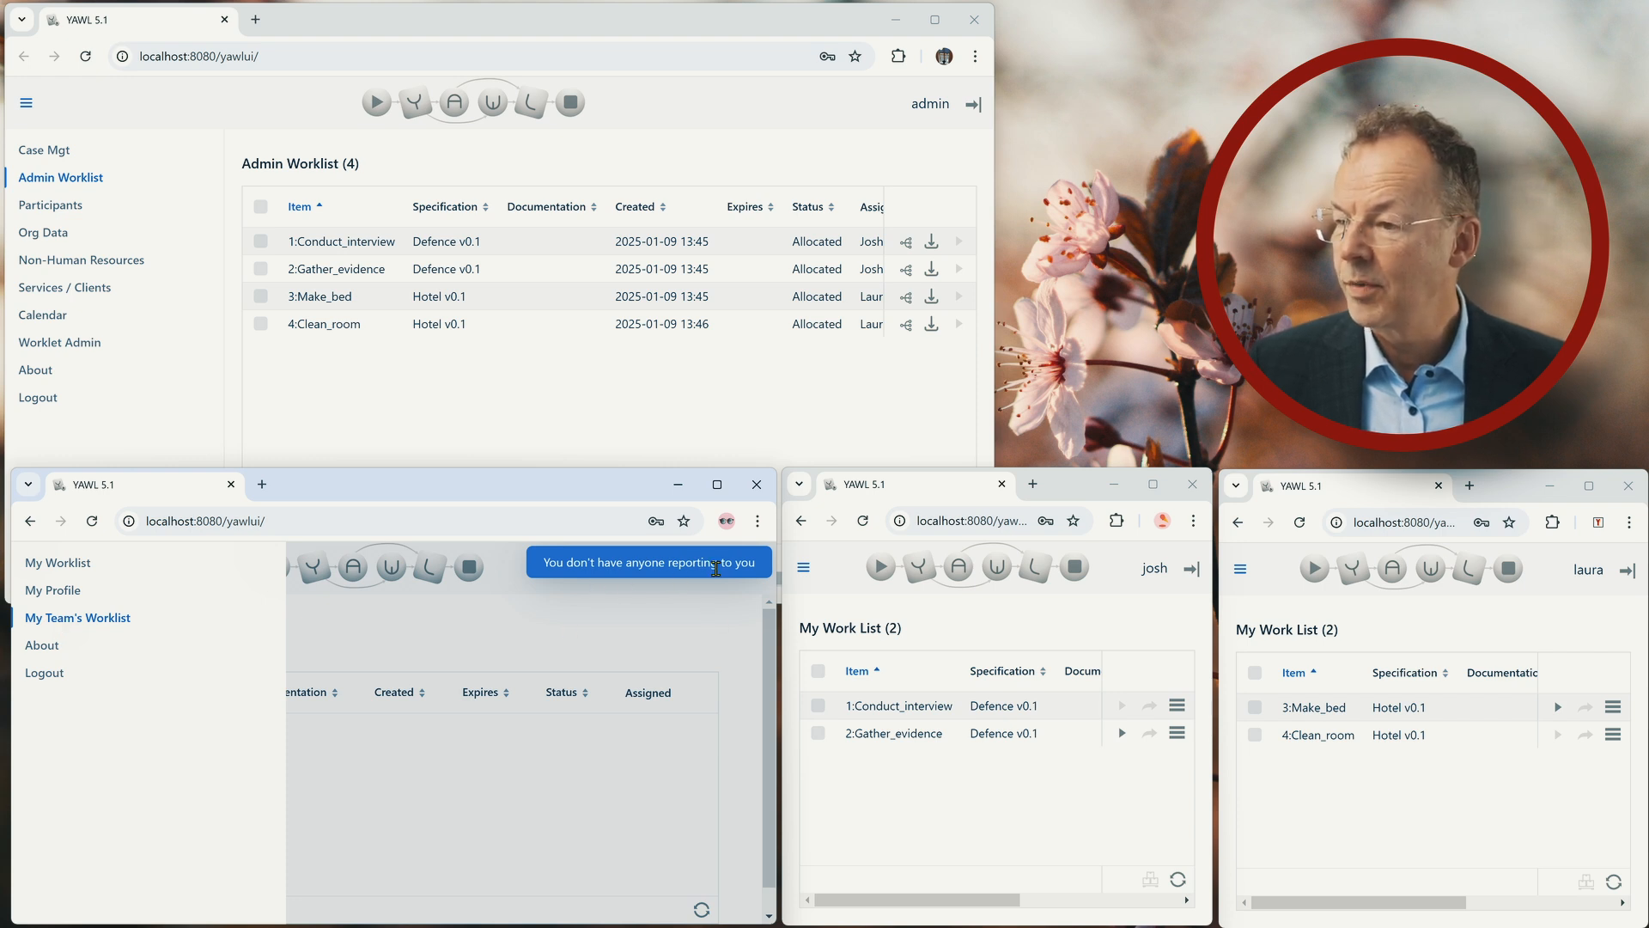
{"action": "left_click", "coordinate": [517, 797]}
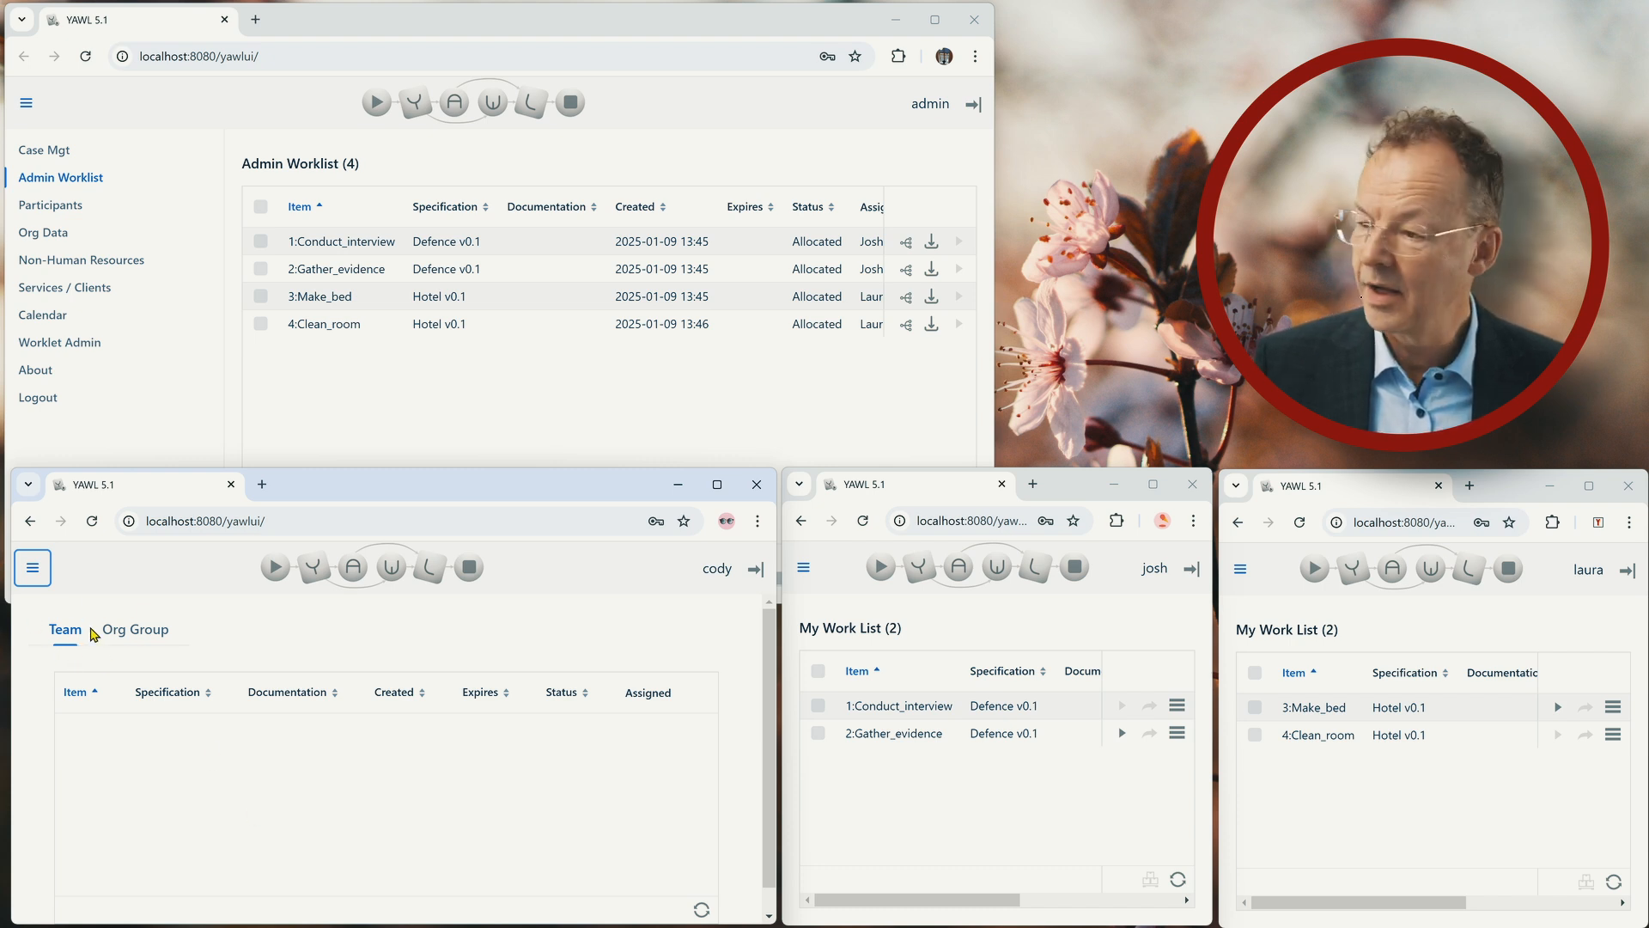
{"action": "left_click", "coordinate": [133, 636]}
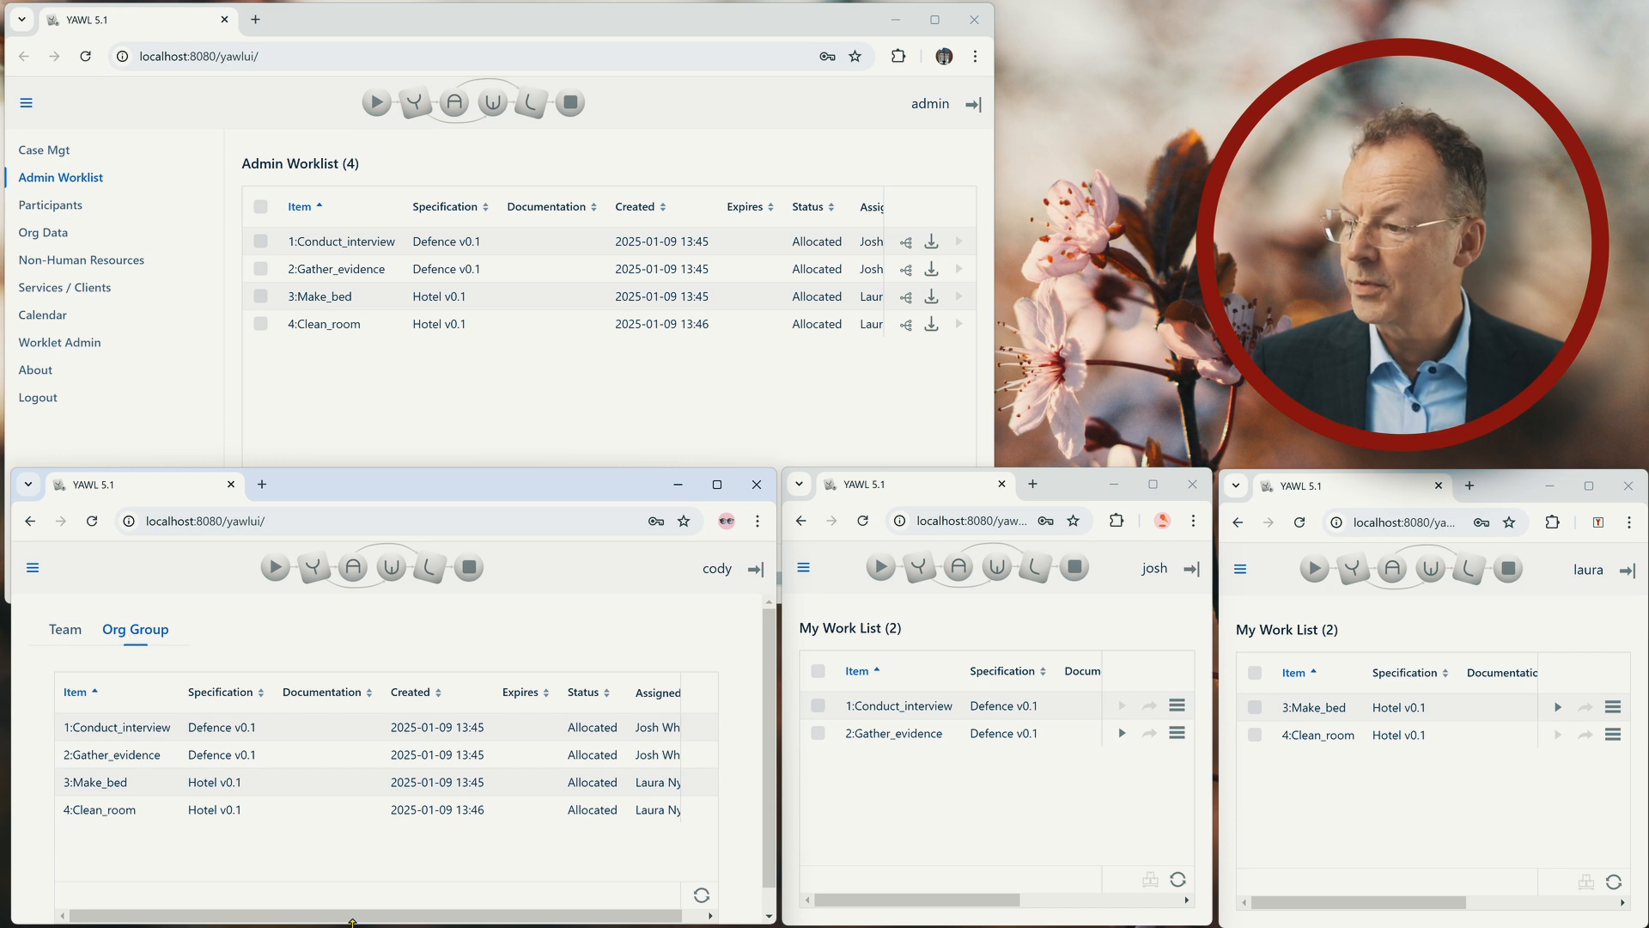
Start 2:Gather_evidence in the lawyer's work list, enter "Axe" as the Evidence and complete the work item.
{"action": "left_click", "coordinate": [1122, 735]}
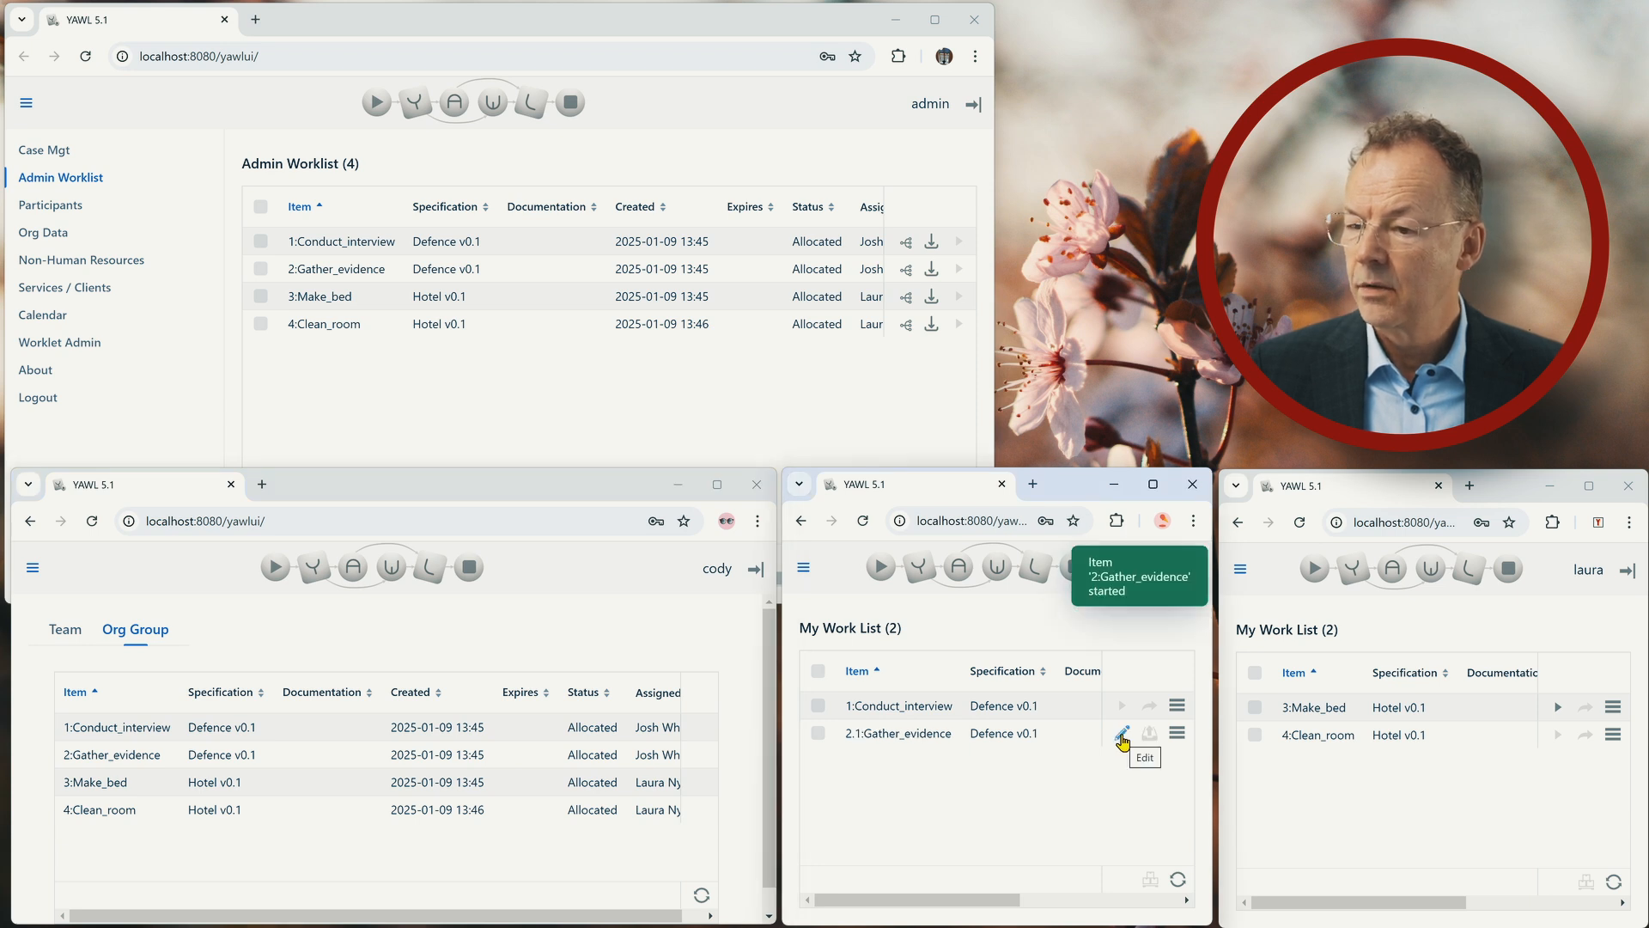
{"action": "left_click", "coordinate": [1121, 736]}
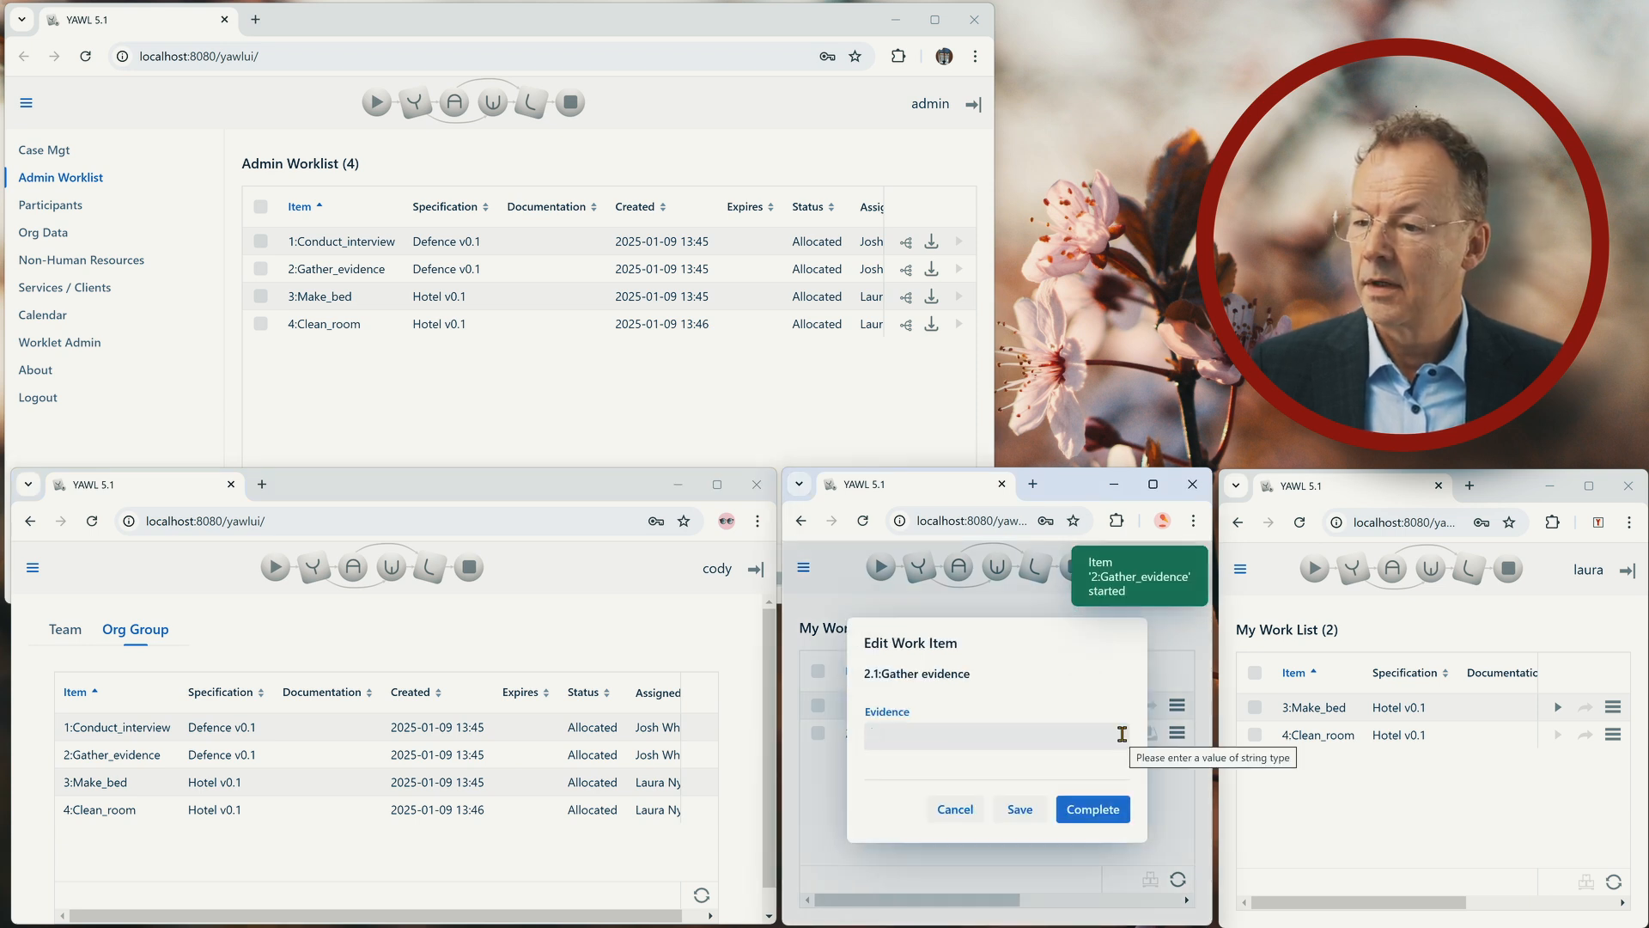
{"action": "type", "text": "Axe"}
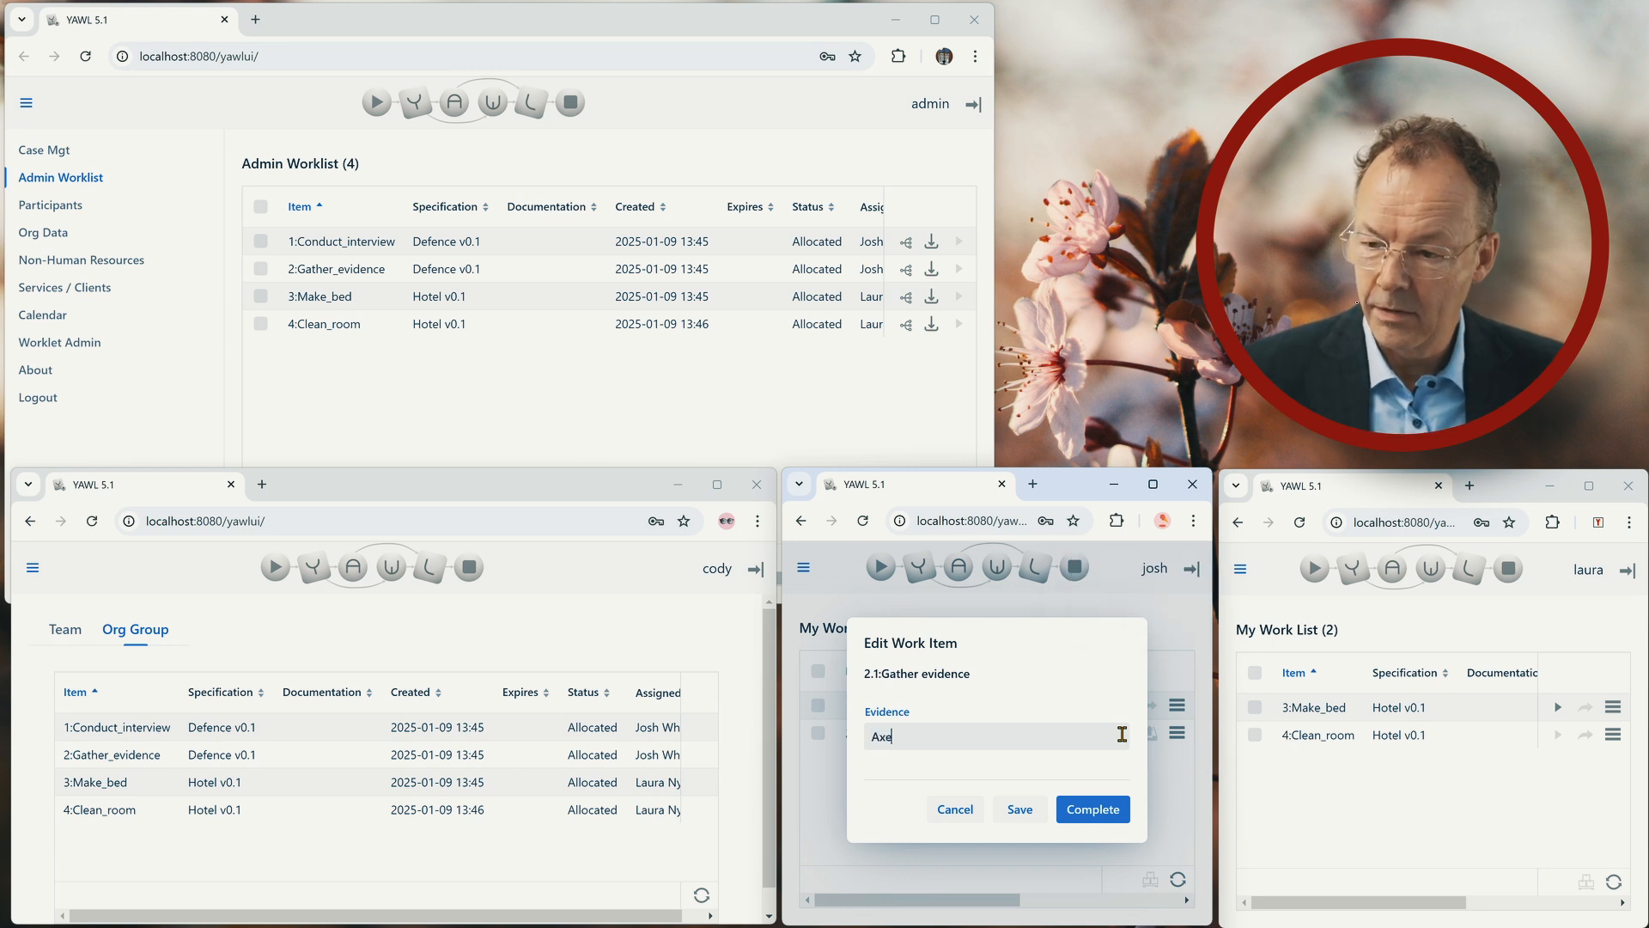
{"action": "left_click", "coordinate": [1092, 809]}
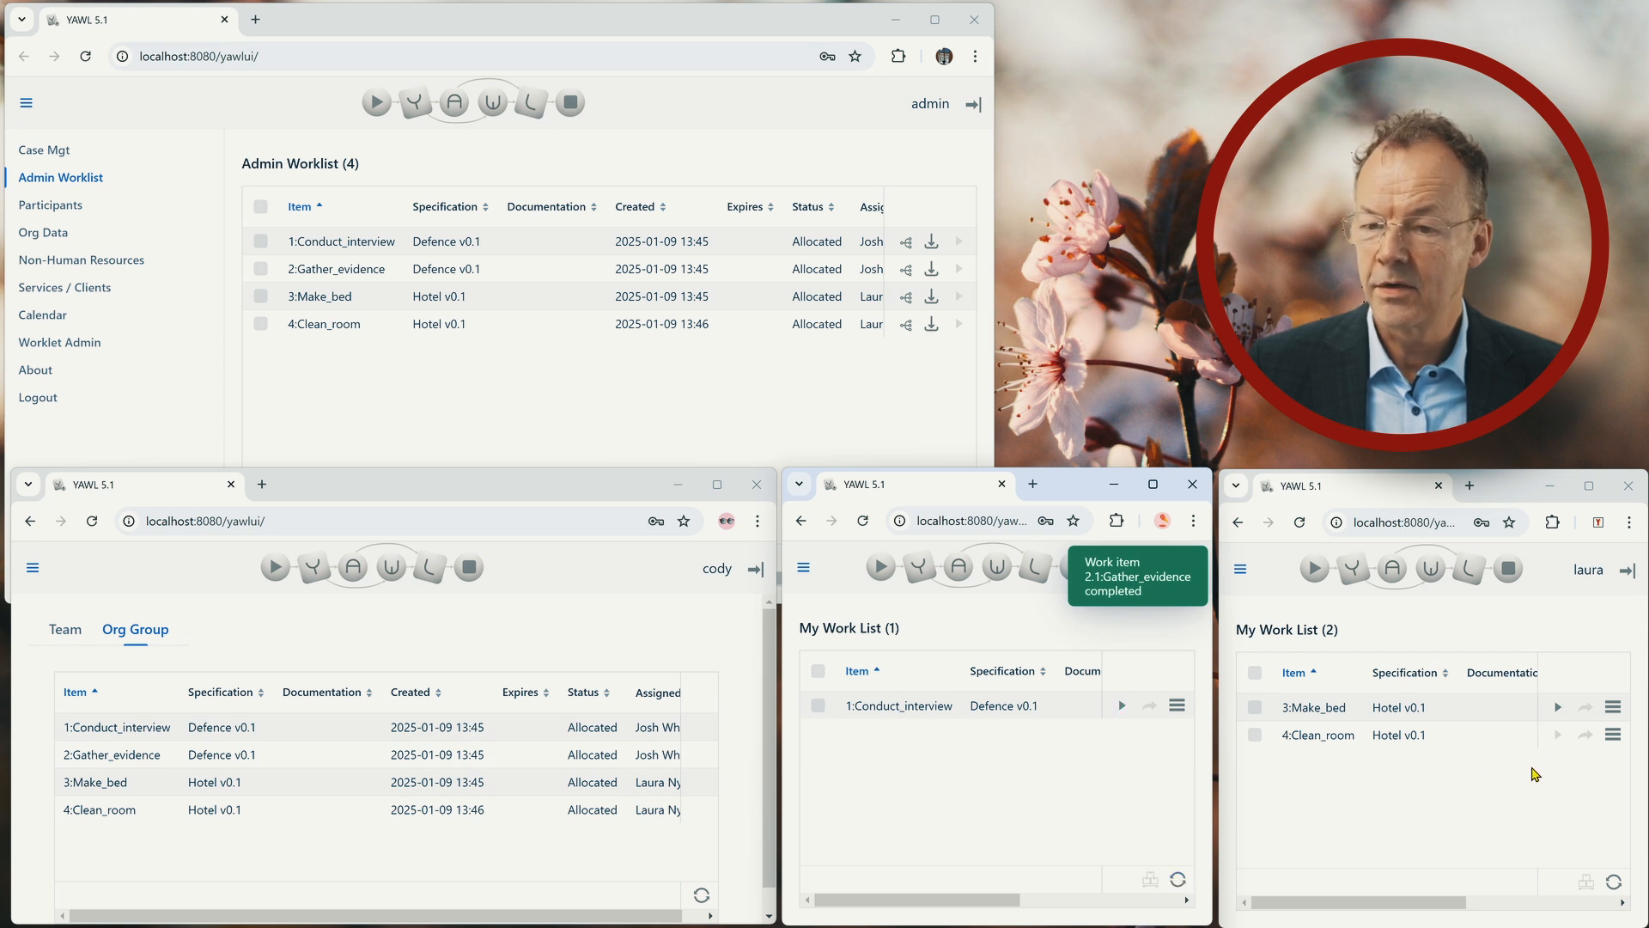
Start 3:Make_bed in the cleaner's work list and refresh the manager's org group worklist.
{"action": "left_click", "coordinate": [1557, 709]}
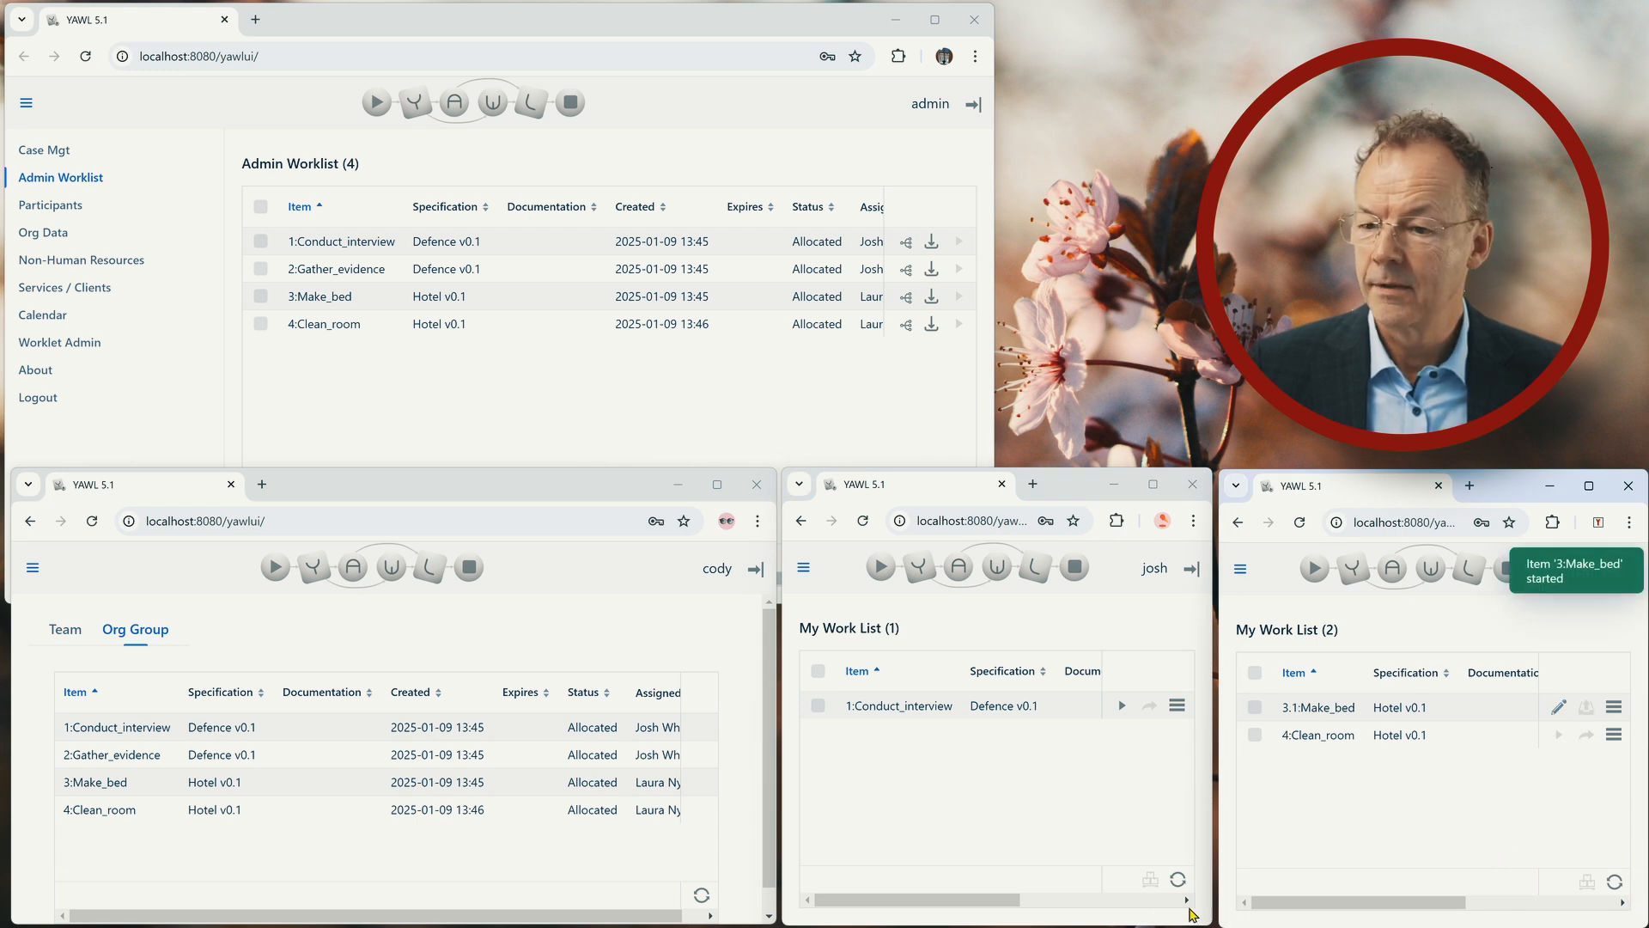
{"action": "left_click", "coordinate": [702, 896]}
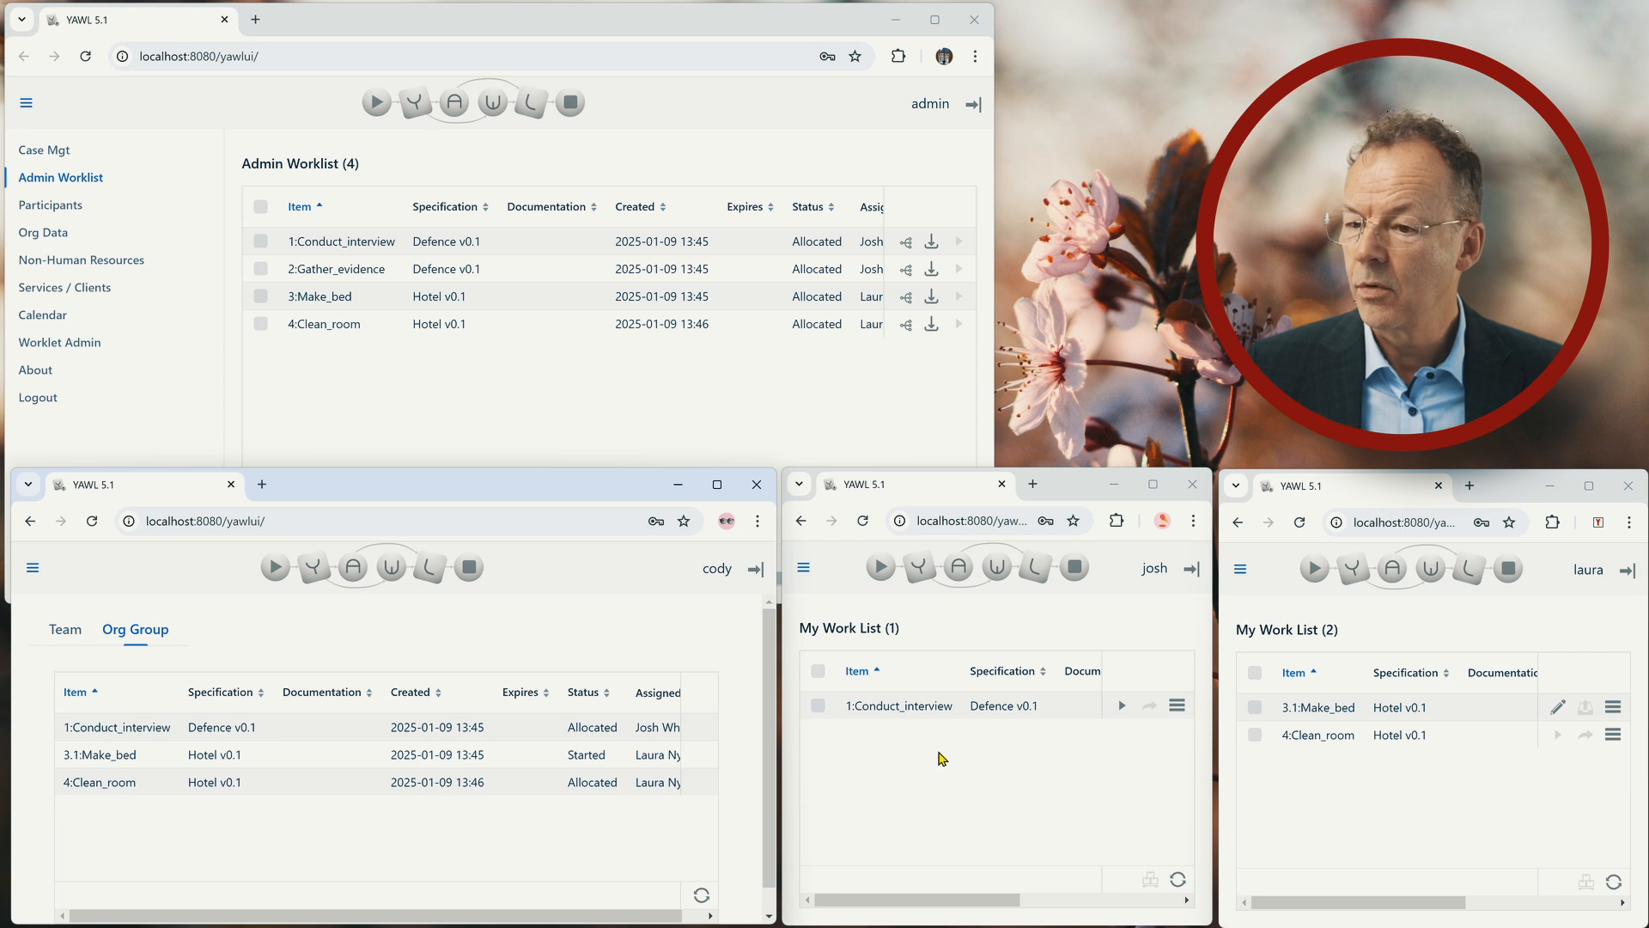
Refresh the admin worklist to examine the item statuses, and return to the manager's org group worklist.
{"action": "left_click", "coordinate": [764, 410]}
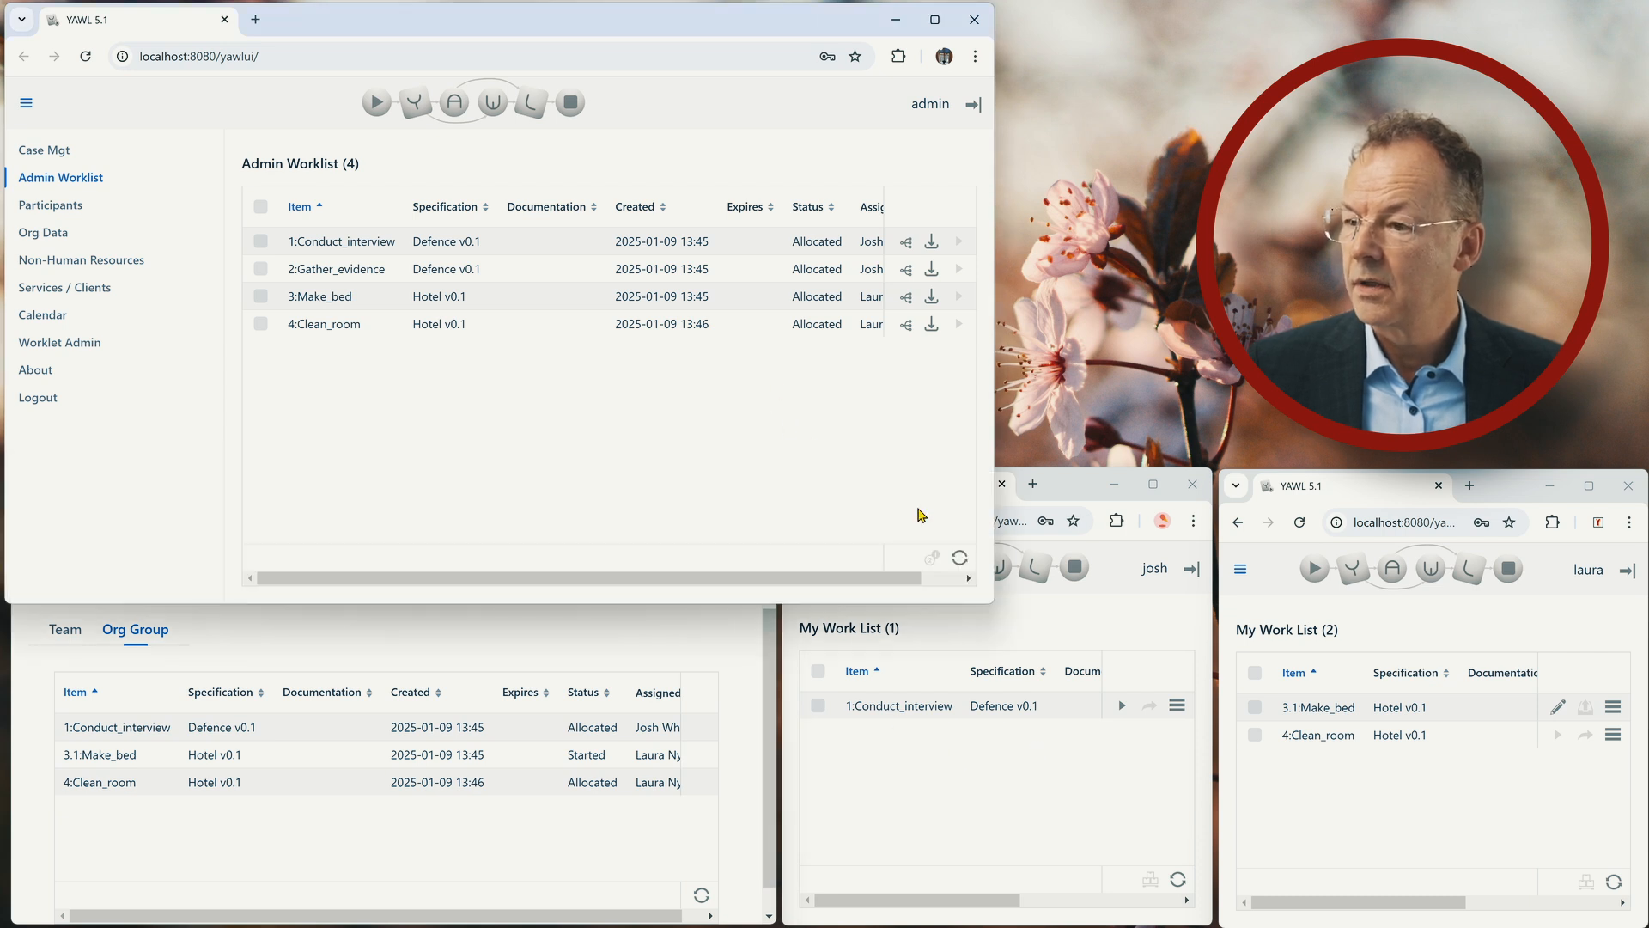
{"action": "left_click", "coordinate": [962, 560]}
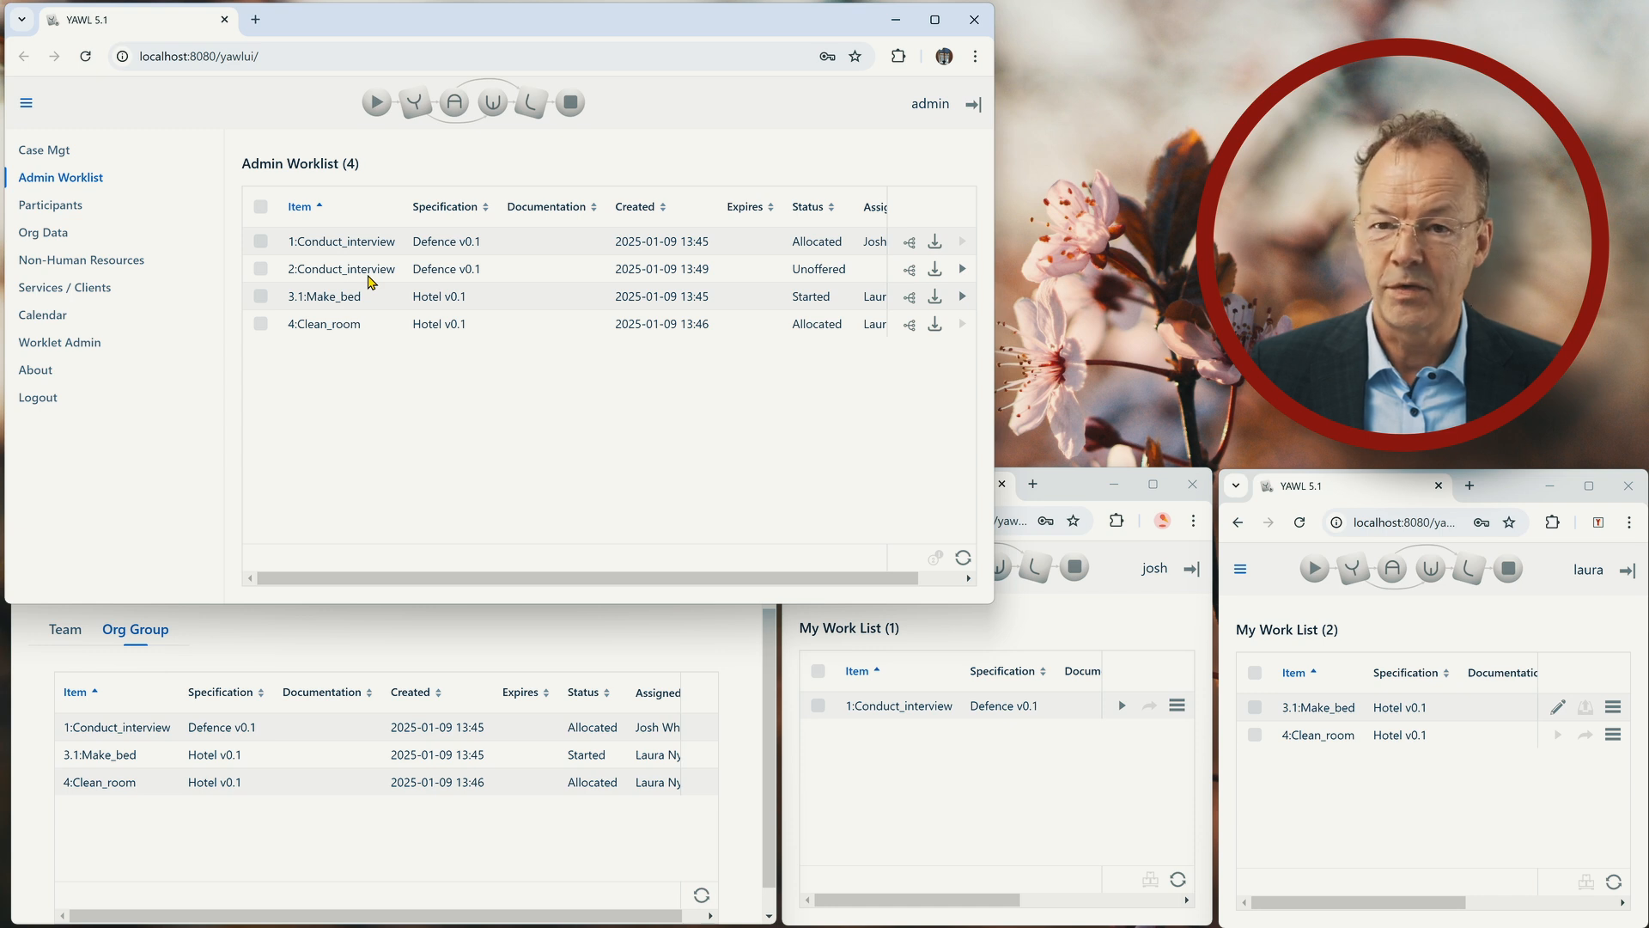
{"action": "left_click", "coordinate": [913, 813]}
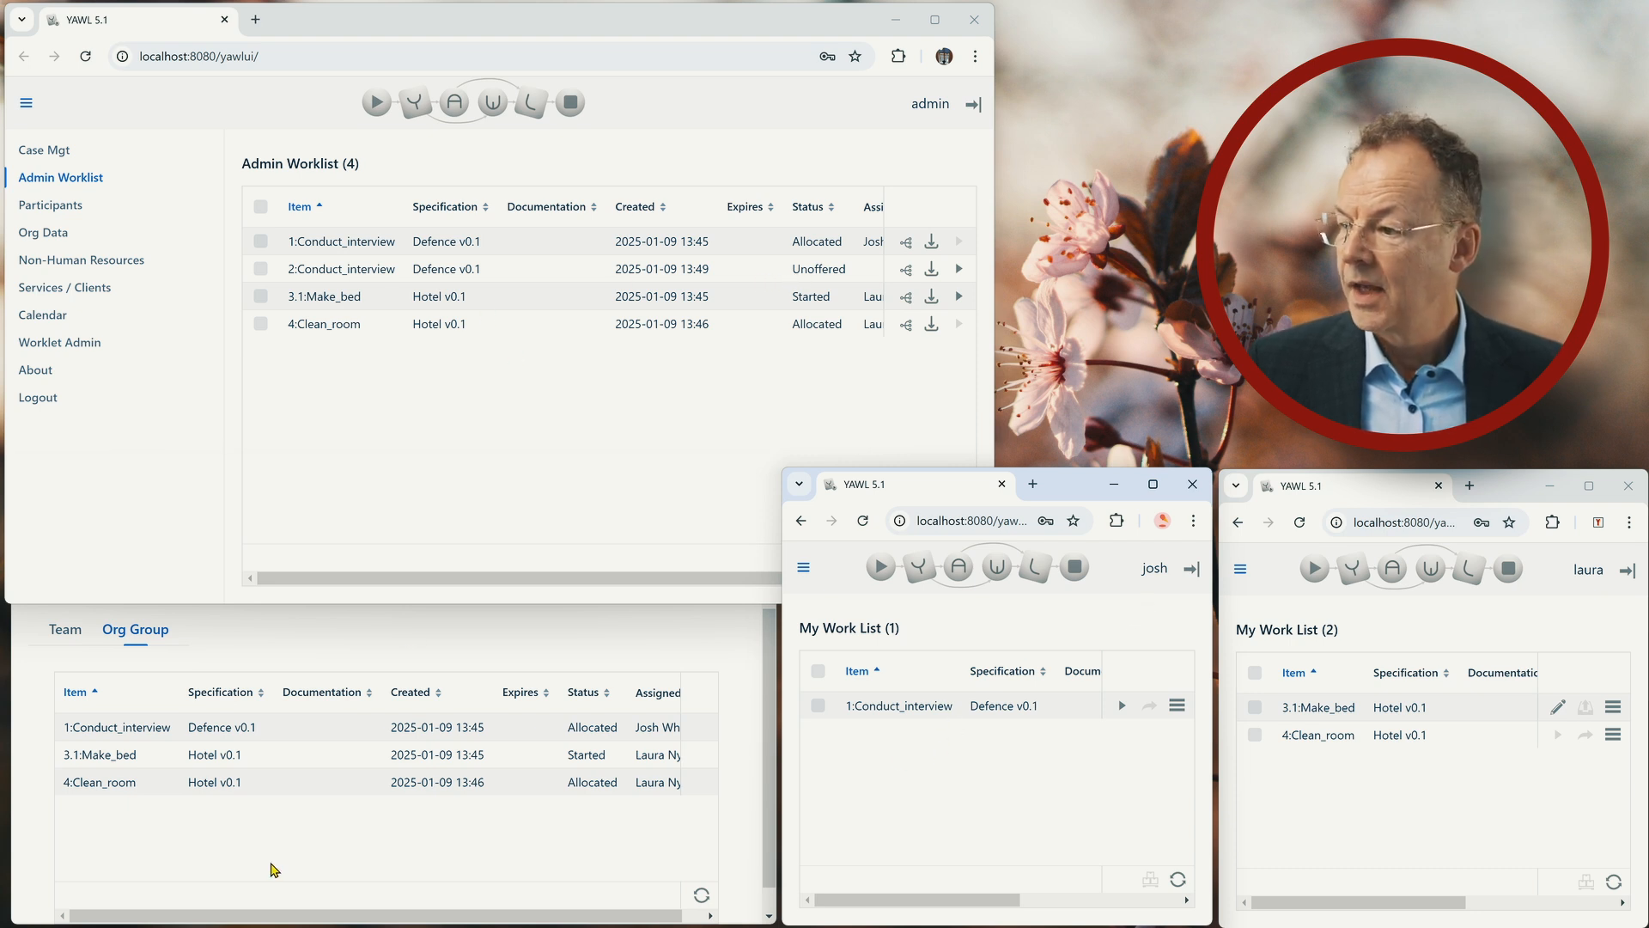
{"action": "left_click", "coordinate": [269, 868]}
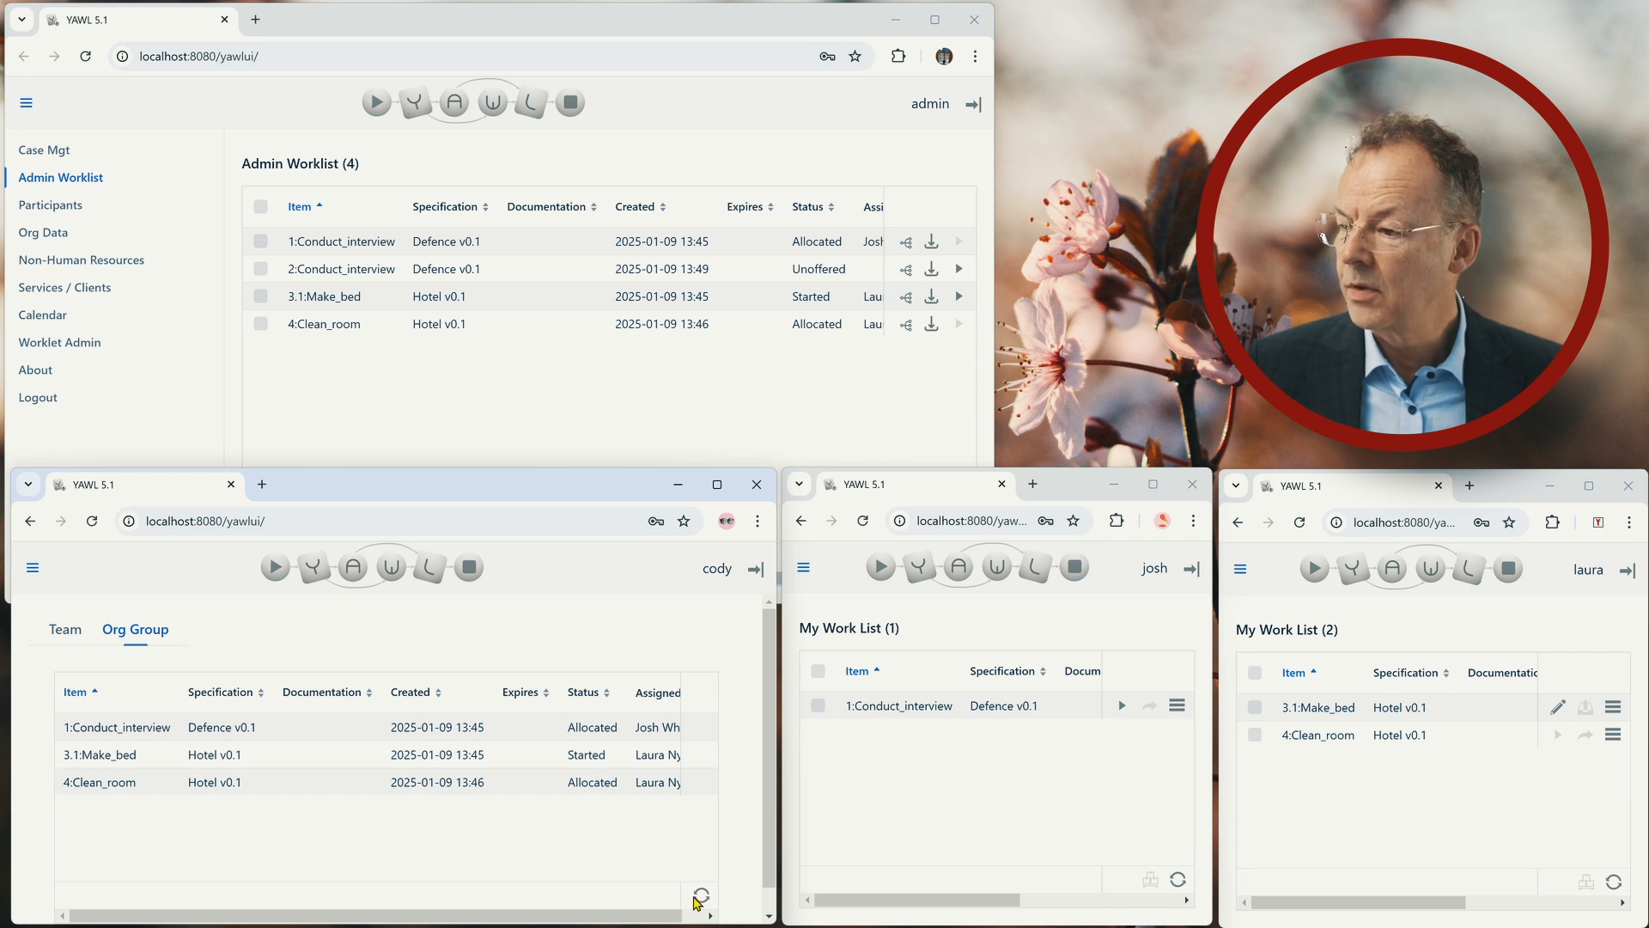